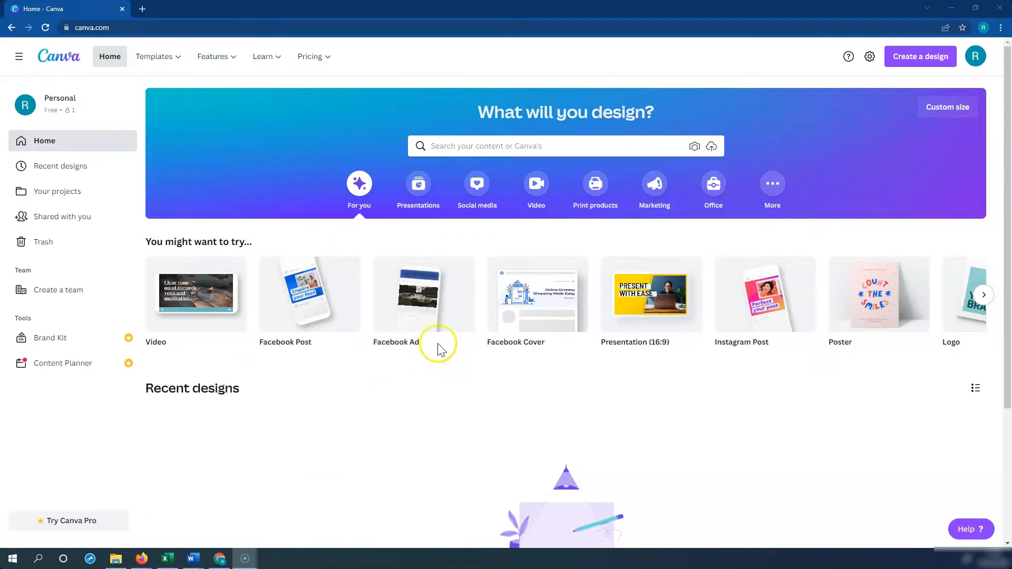
Create a blank Facebook Ad design, browse its suggested templates, and return to the Canva home page
click(403, 285)
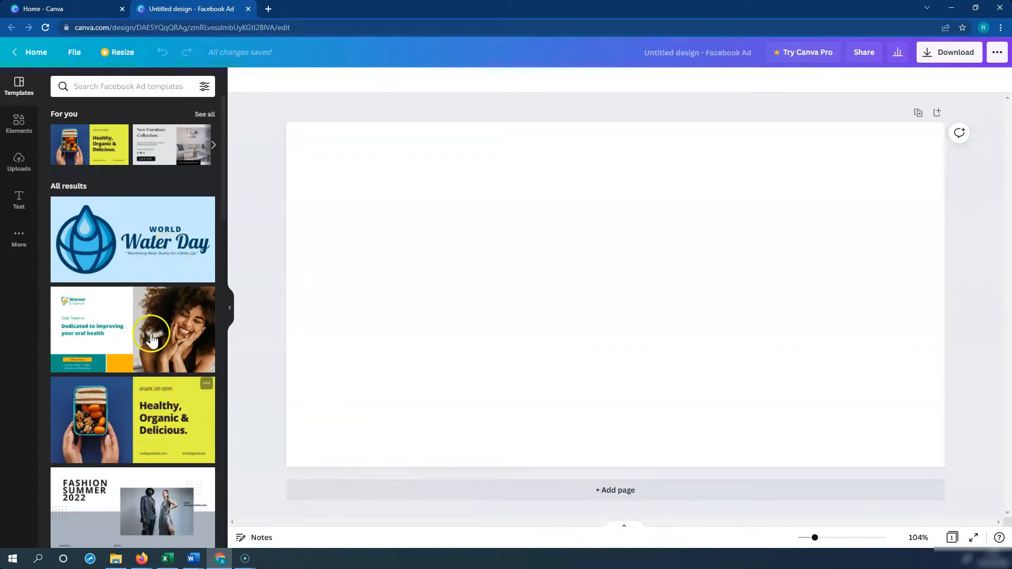
scroll(158, 287, down, 3)
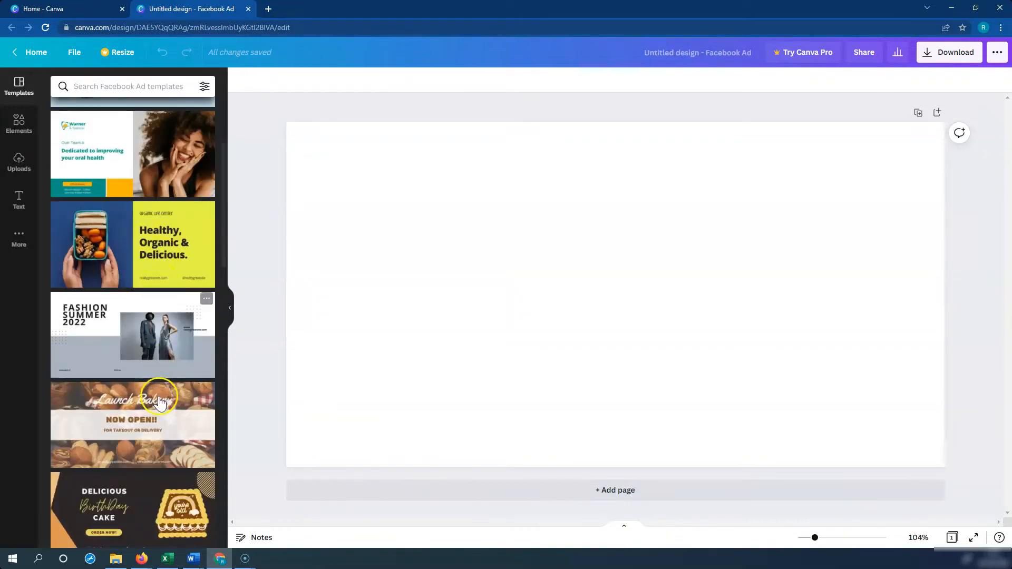
scroll(153, 419, down, 5)
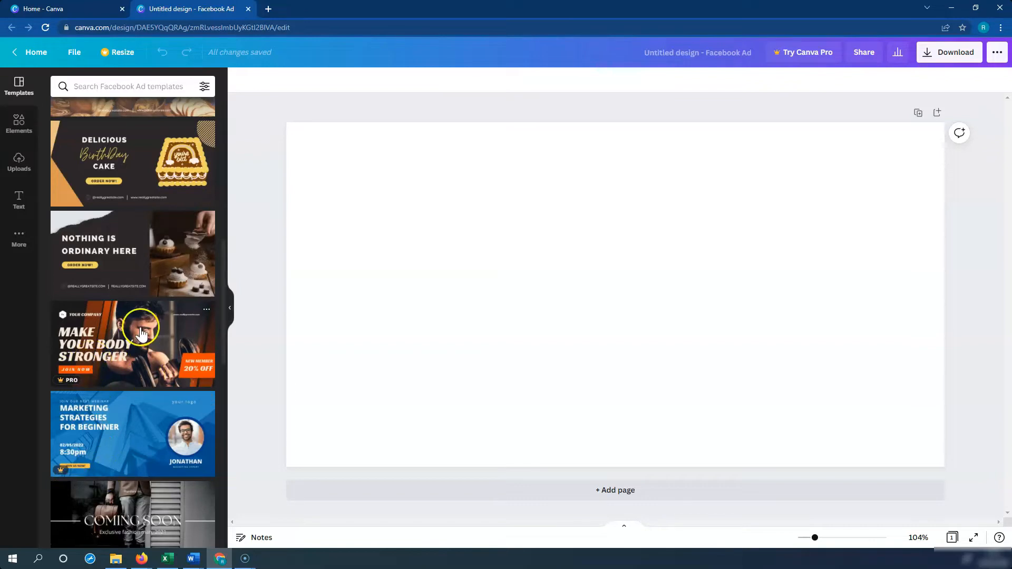
scroll(140, 327, up, 10)
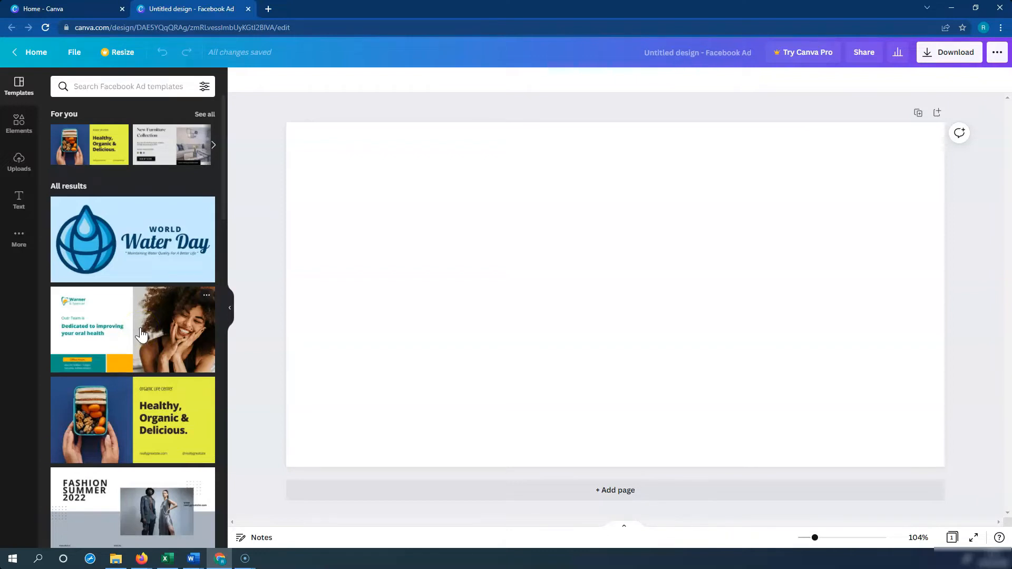
click(104, 199)
key(ctrl+shift+Tab)
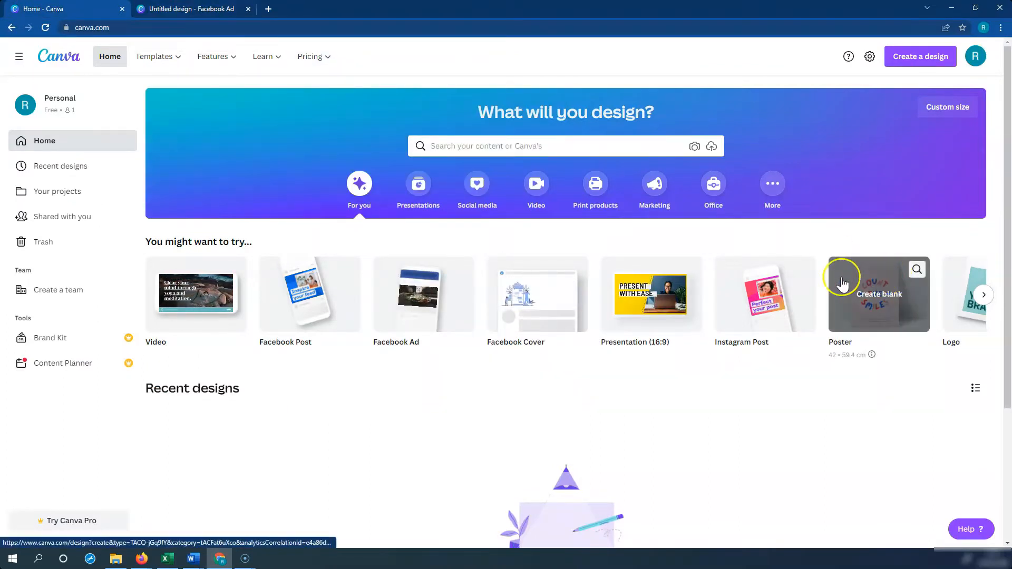
Open the custom size settings for a new design and check the recommended Facebook ad image size in Firefox's Google results
click(932, 60)
click(823, 126)
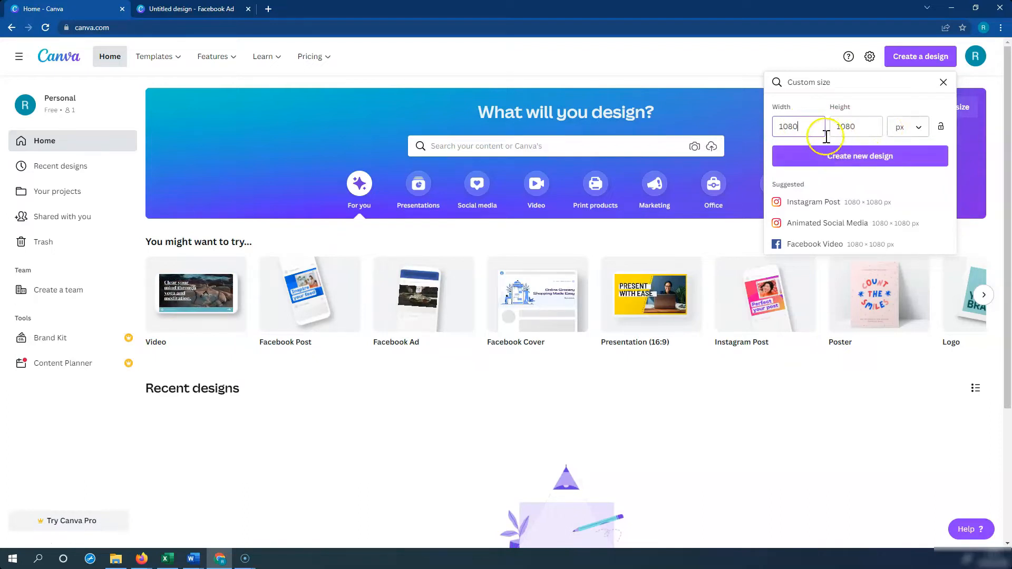
click(915, 61)
click(917, 62)
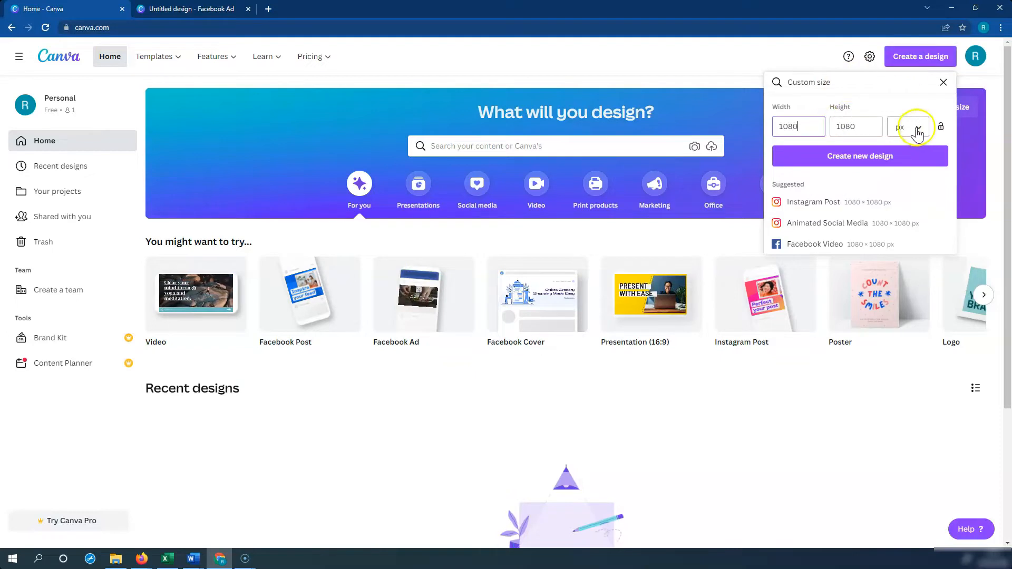
click(869, 128)
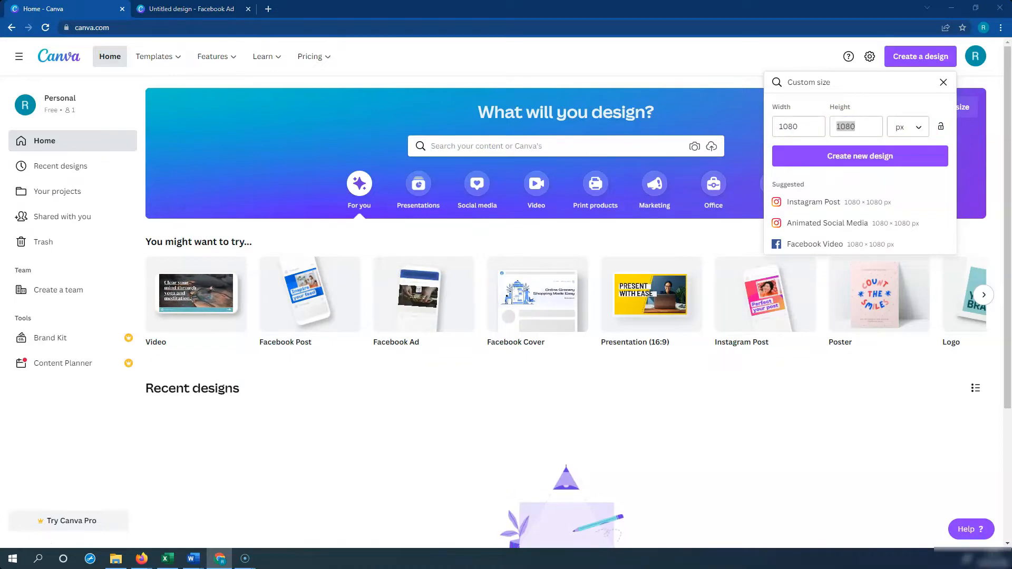
key(alt+Tab)
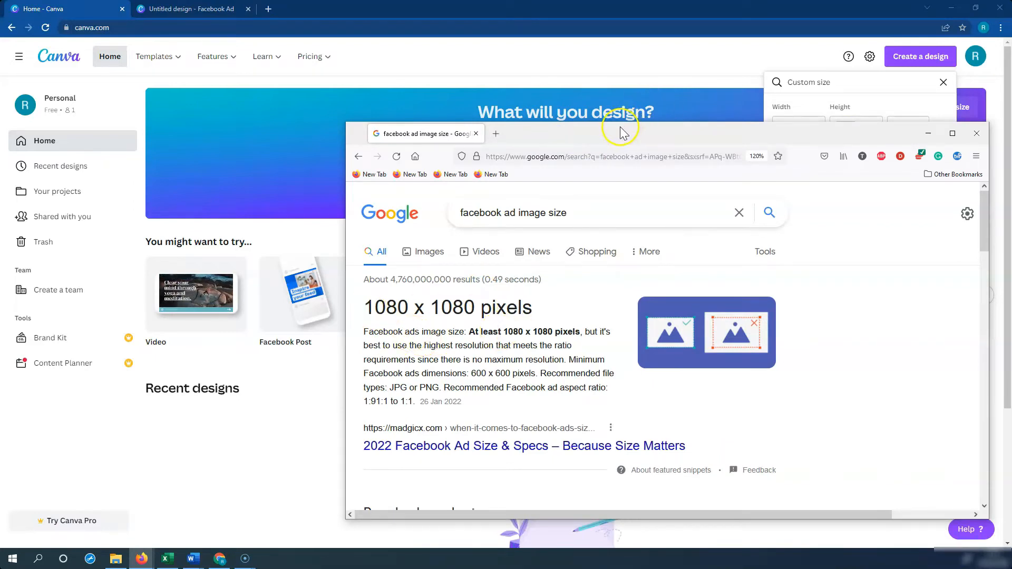
click(840, 116)
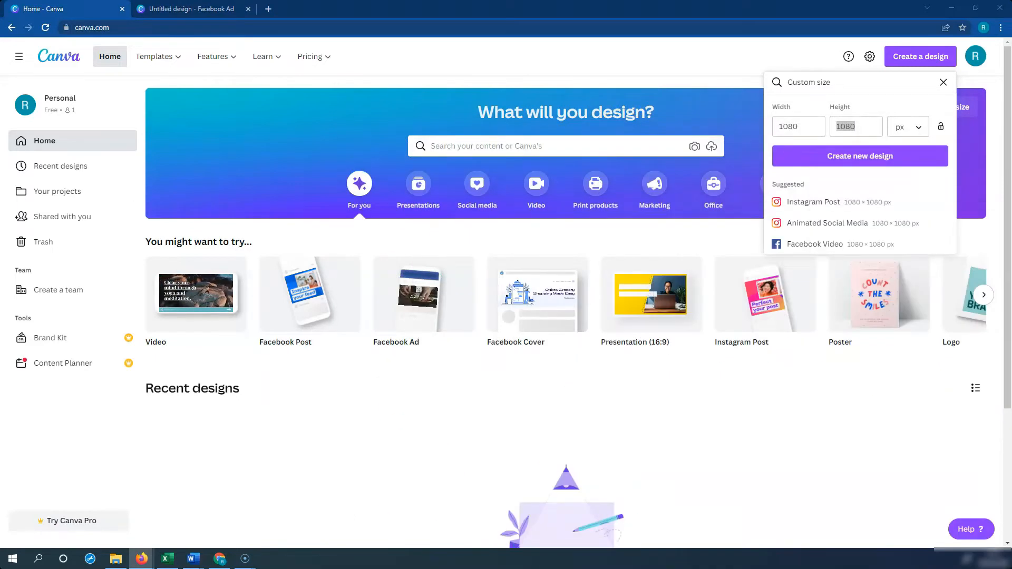
click(811, 126)
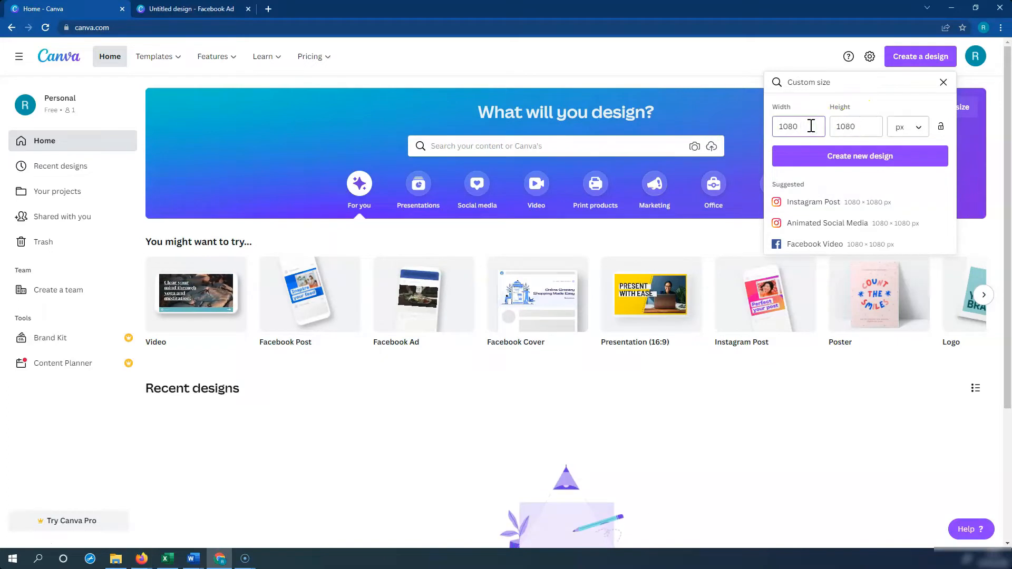
click(624, 146)
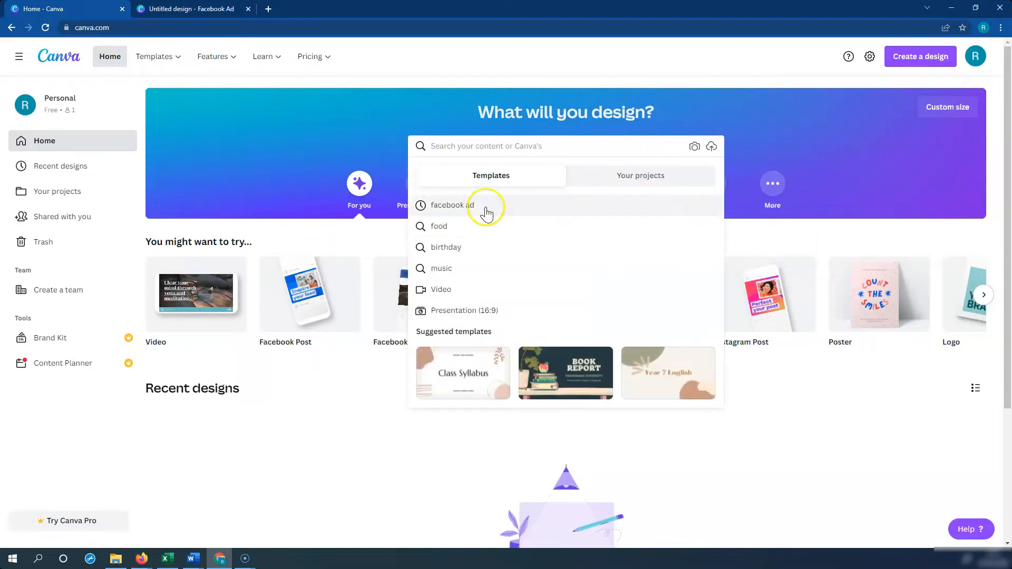
click(815, 427)
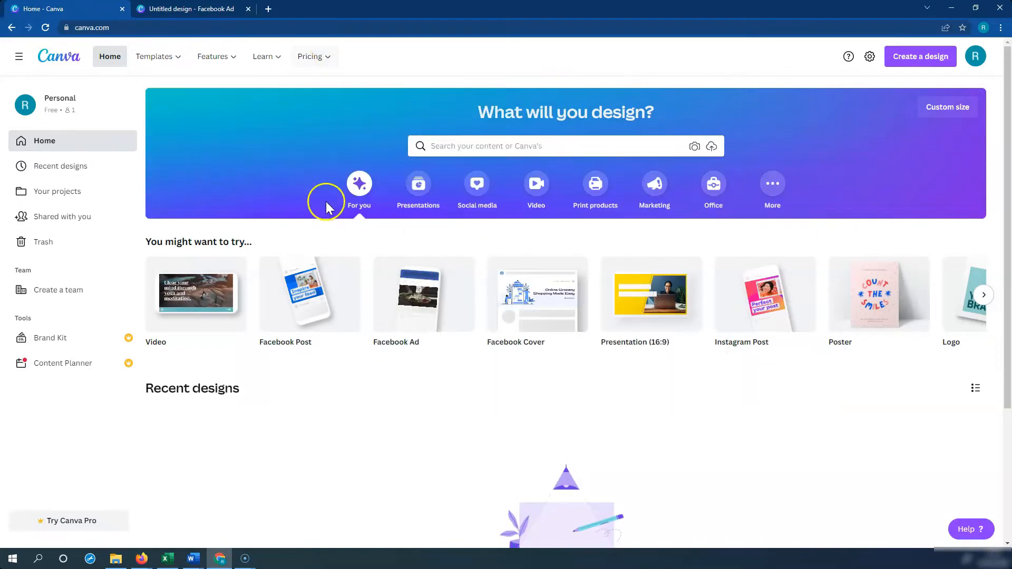
Create a blank custom-size design of 1080 × 1080 px
click(943, 56)
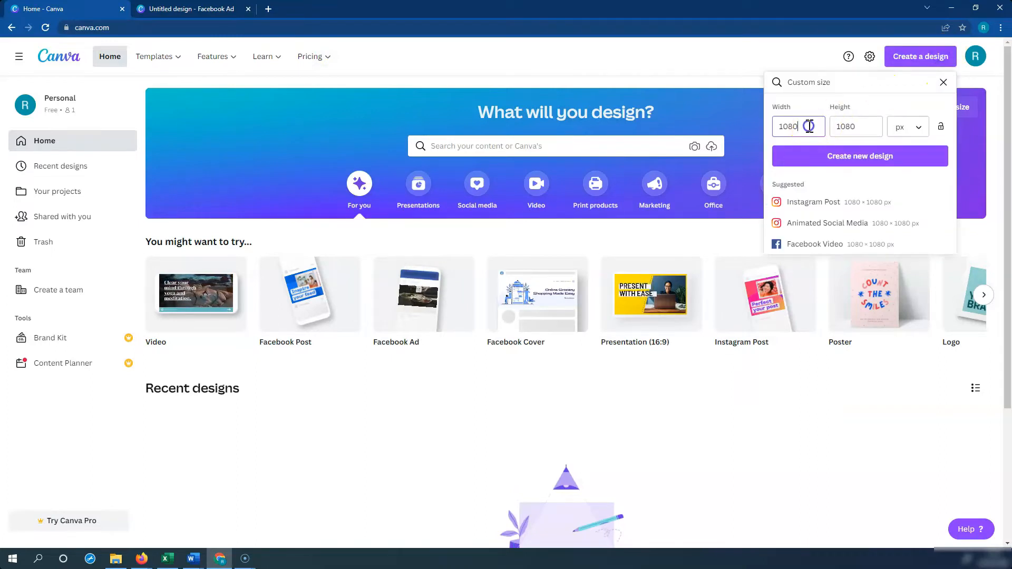
click(869, 127)
click(889, 158)
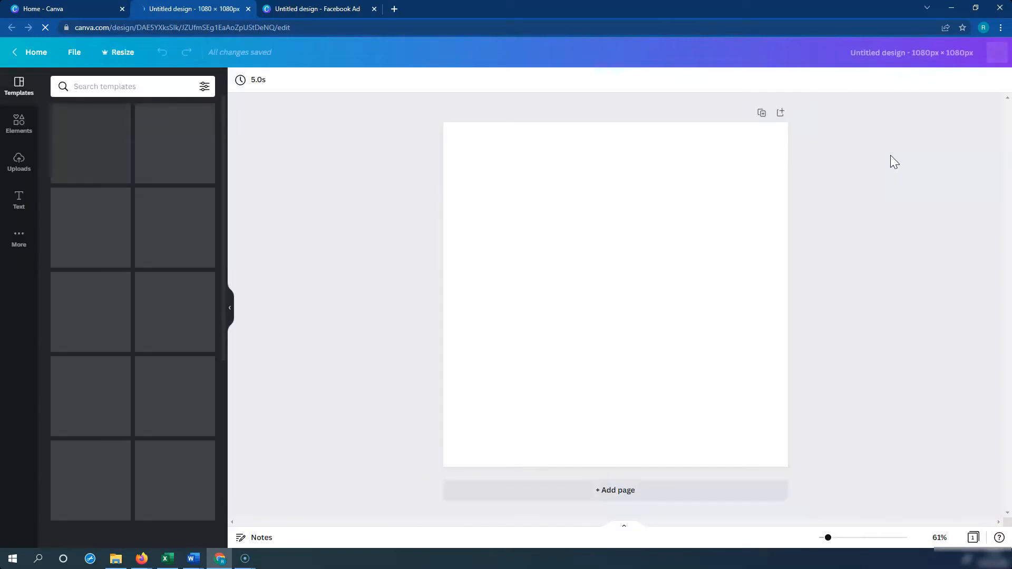
click(842, 162)
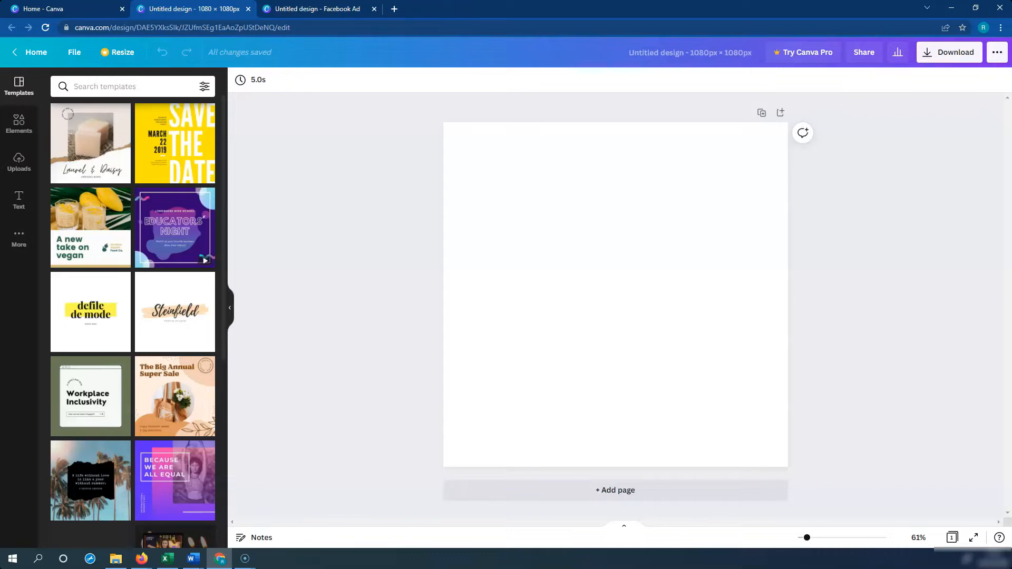
Switch to Firefox and examine Pacific Smiles Dental's ads in the Meta Ad Library, including the free kids dental ad and its start date
click(141, 558)
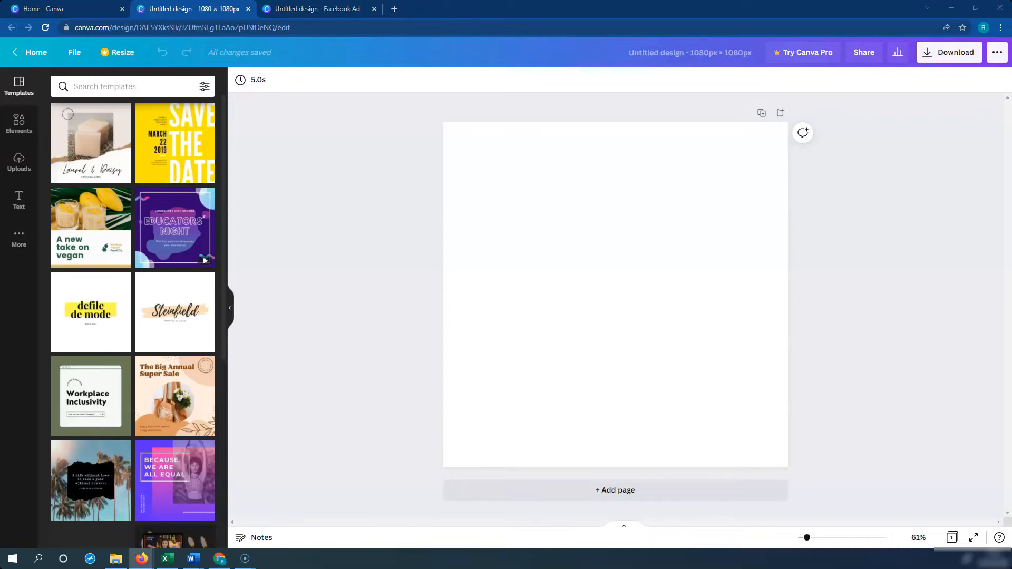
drag(1011, 207, 585, 129)
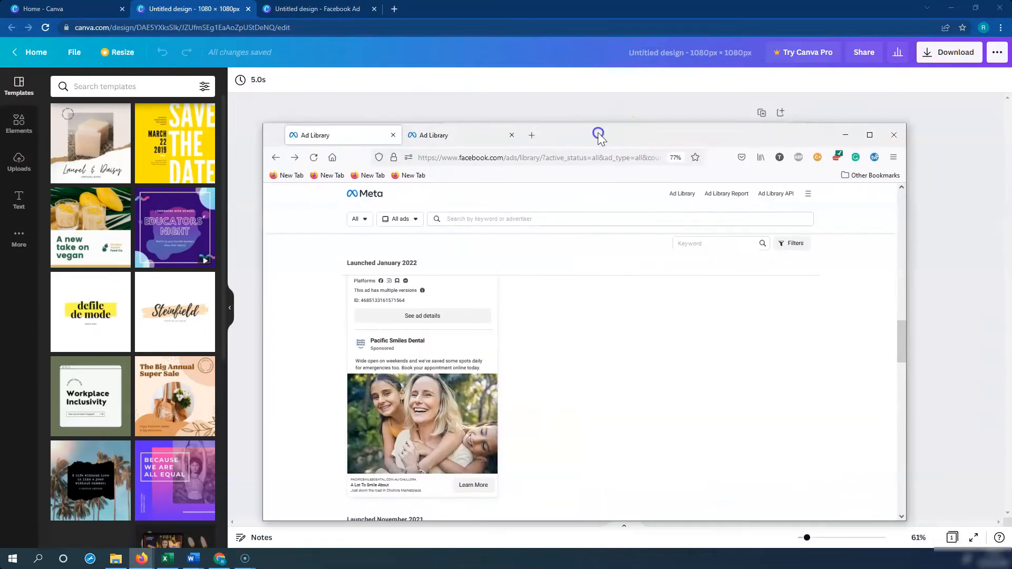
double_click(598, 132)
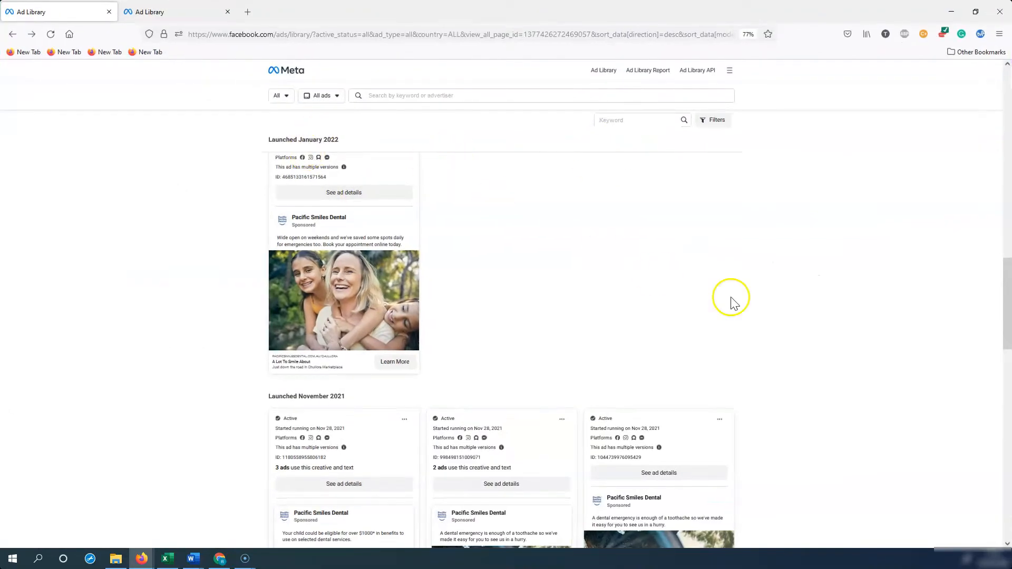
scroll(844, 308, up, 10)
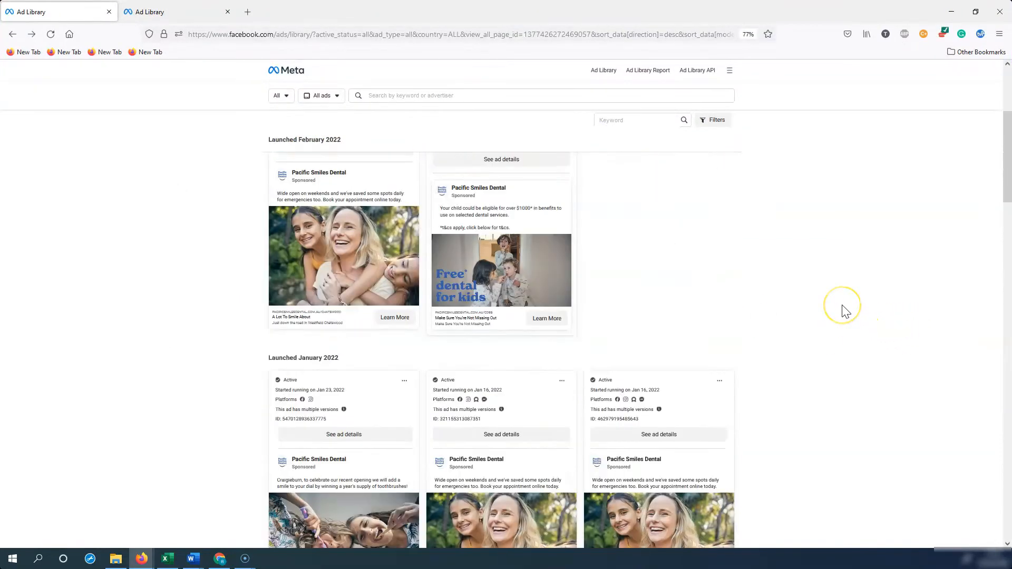
scroll(843, 308, down, 15)
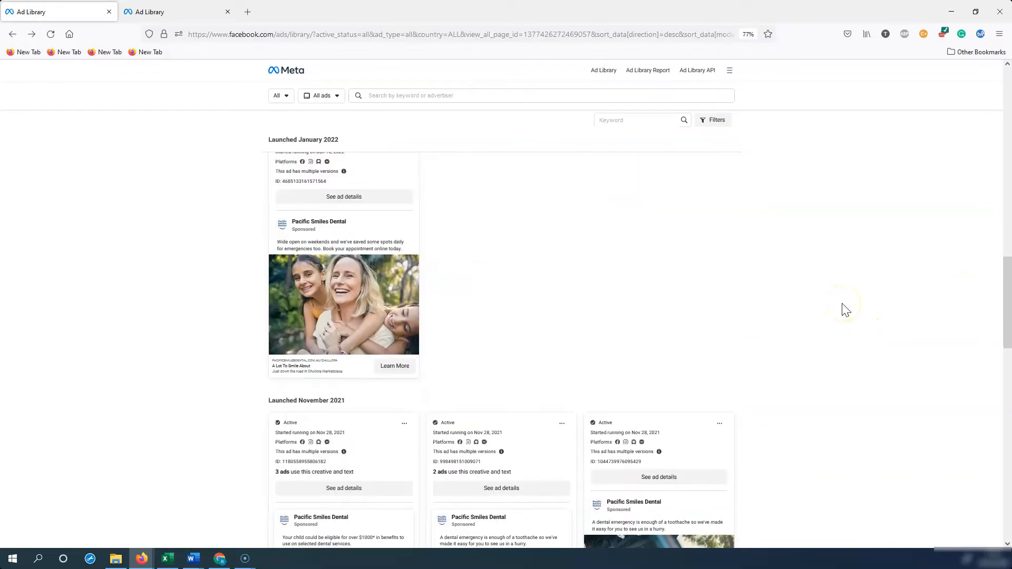
scroll(846, 310, down, 8)
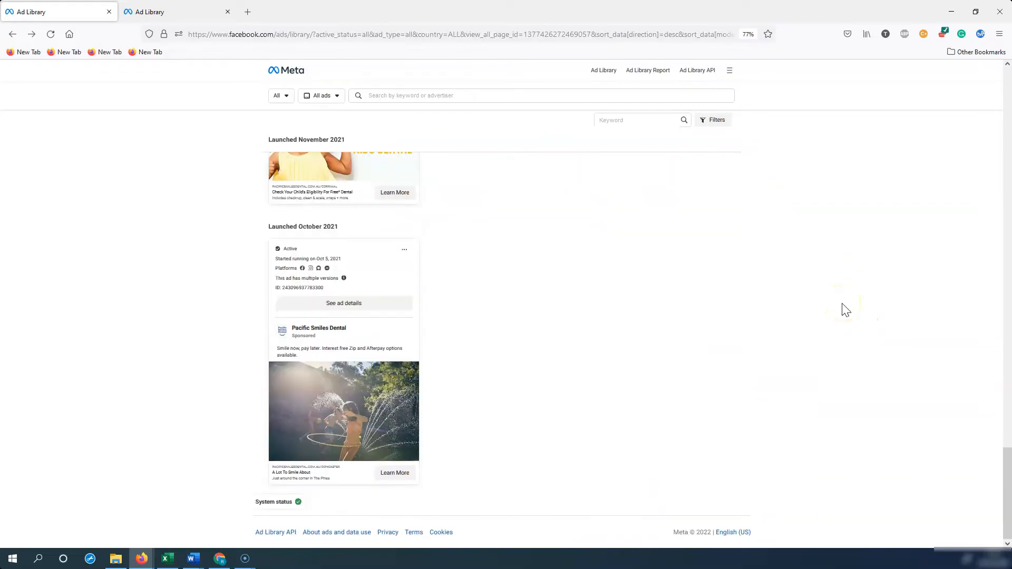
scroll(733, 350, up, 5)
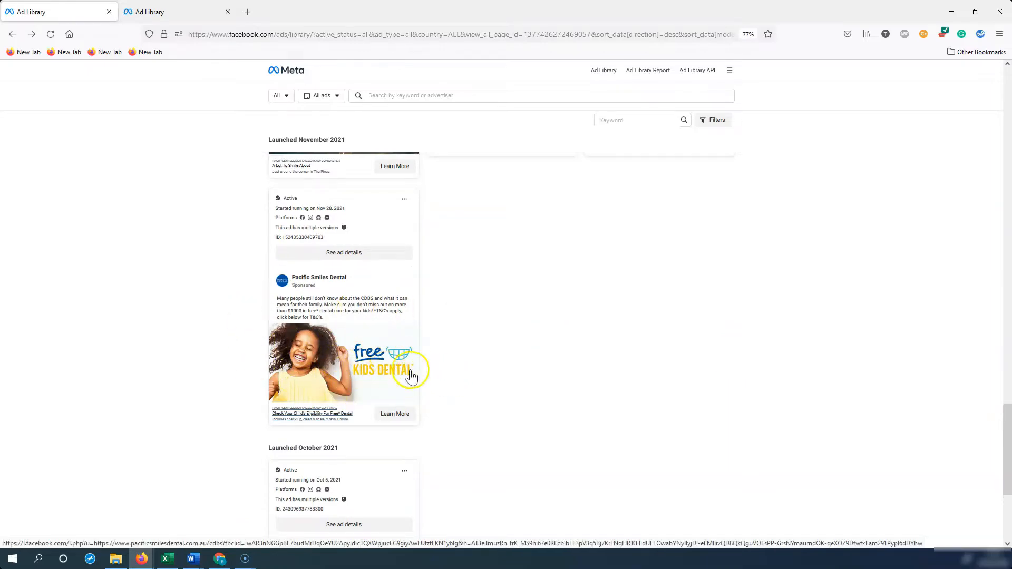
scroll(413, 372, up, 3)
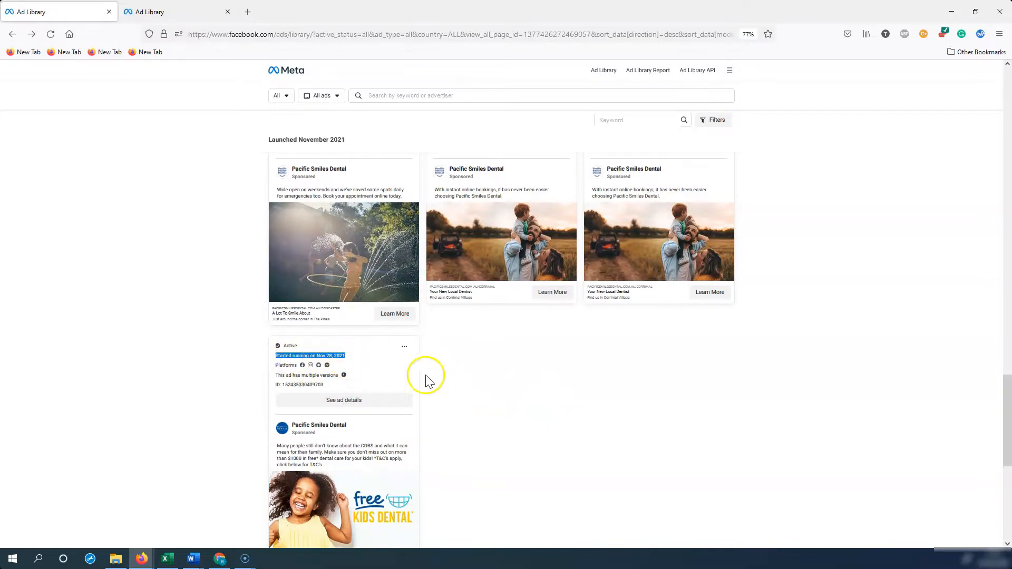
scroll(548, 430, down, 2)
click(551, 430)
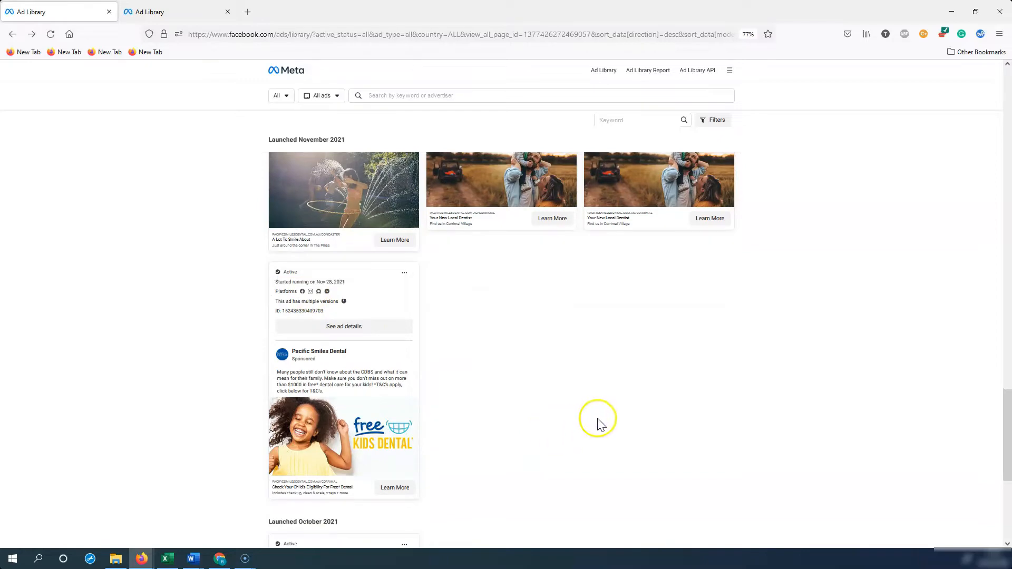
Compare the images and wording of Pacific Smiles Dental's ads launched from October 2021 to January 2022
scroll(601, 424, up, 4)
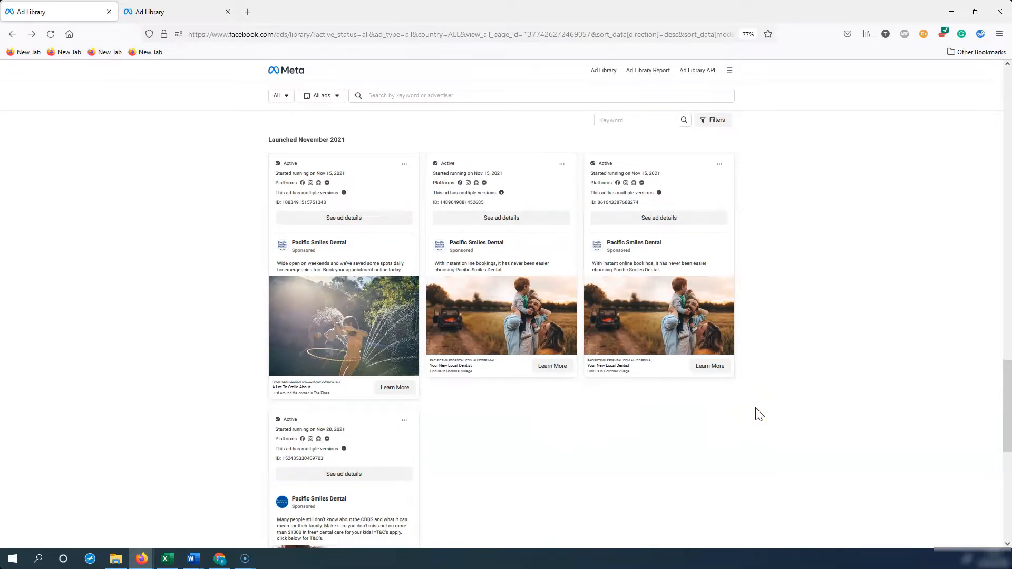
scroll(753, 395, up, 6)
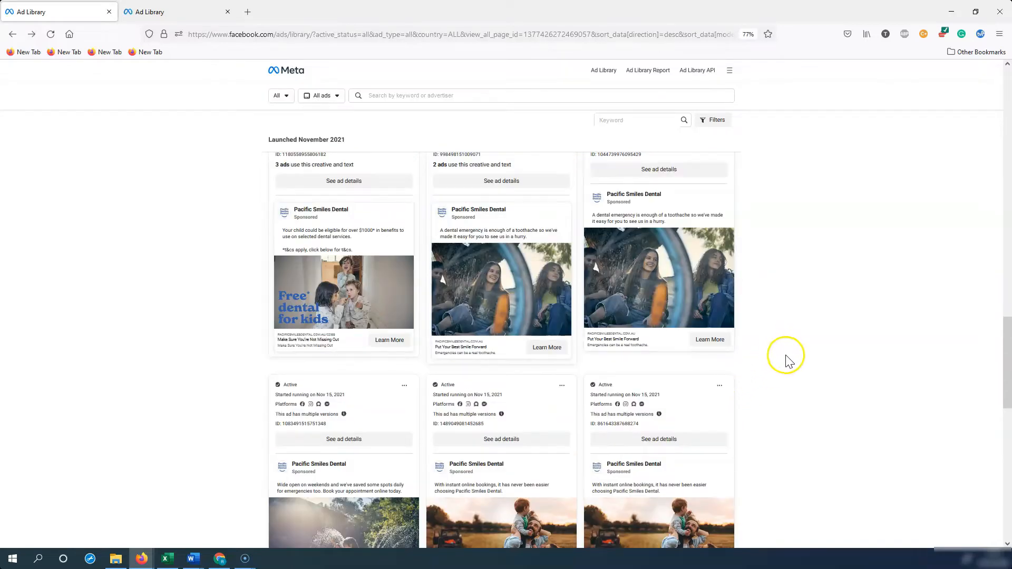
scroll(784, 355, up, 4)
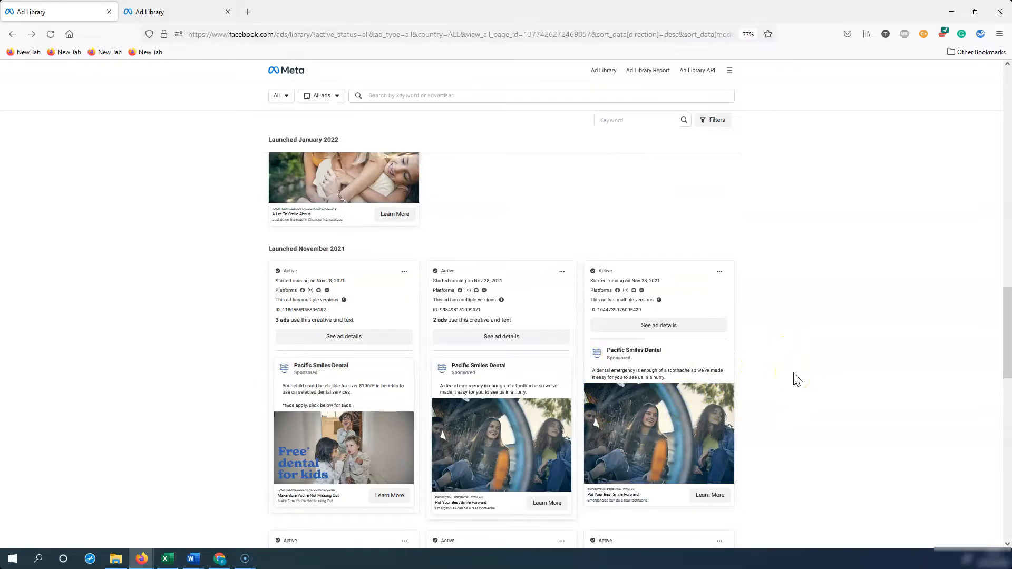
scroll(796, 378, down, 10)
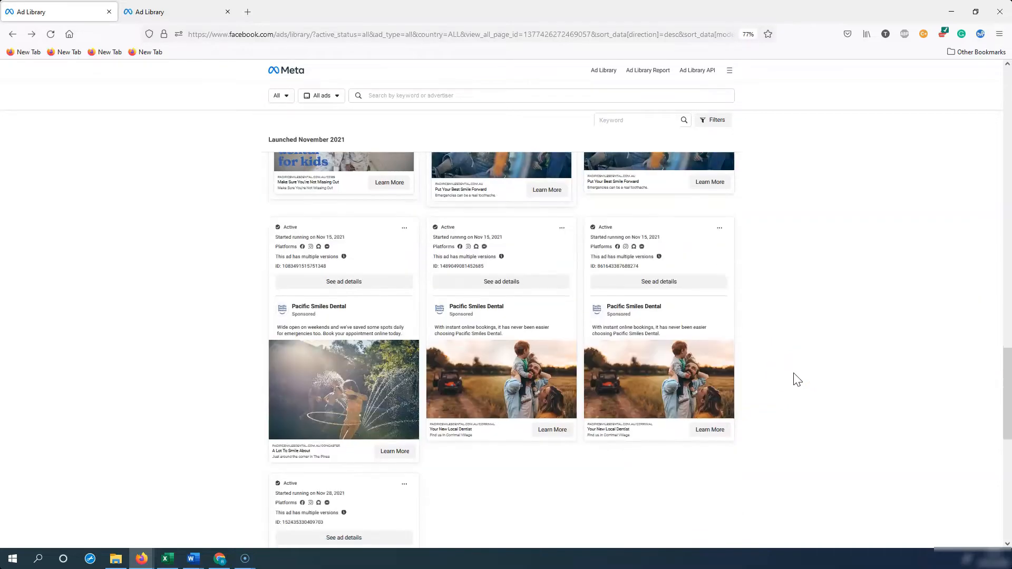
scroll(797, 380, down, 12)
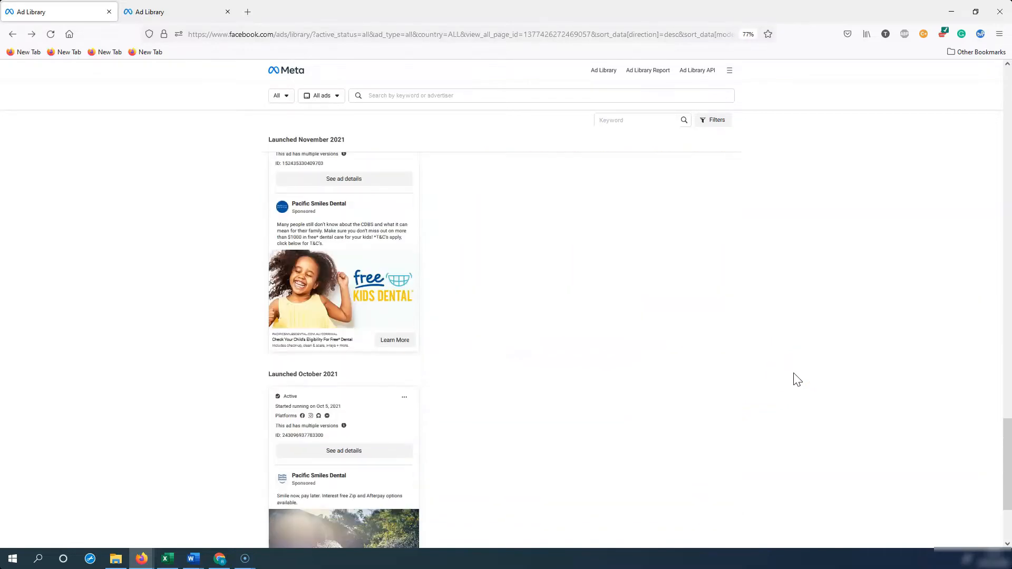
click(685, 397)
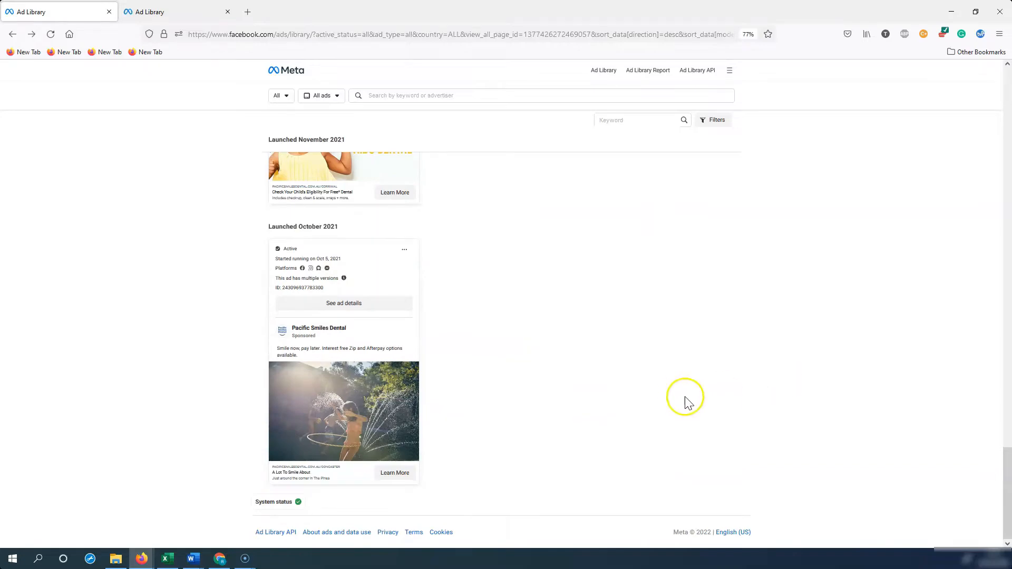
scroll(688, 397, up, 20)
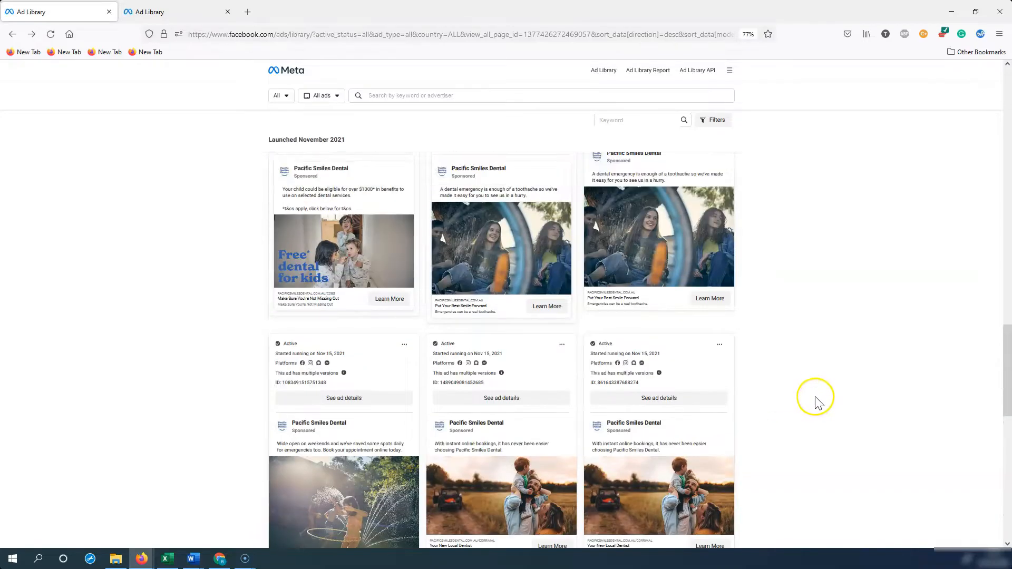
scroll(817, 402, up, 8)
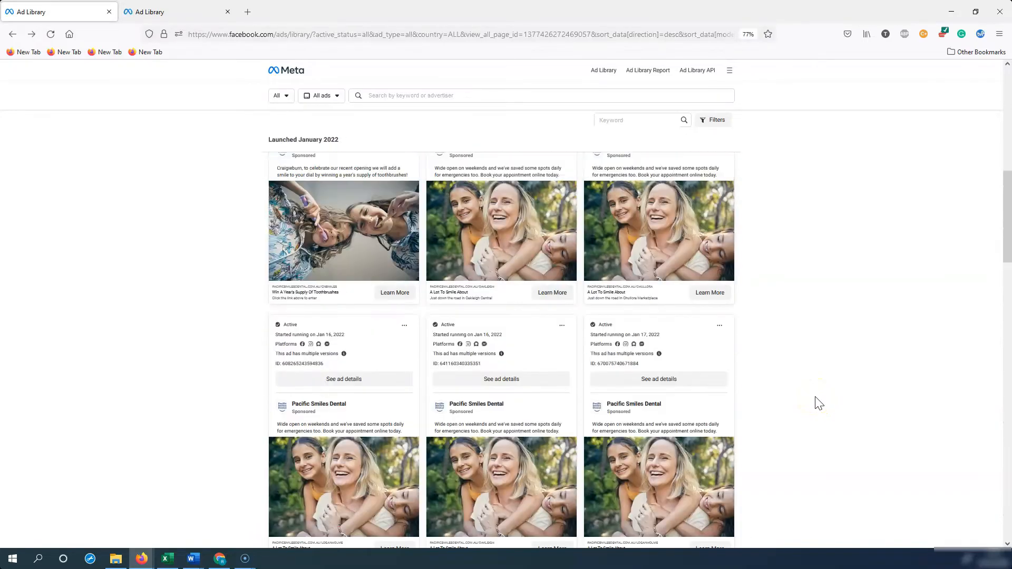
scroll(614, 328, up, 2)
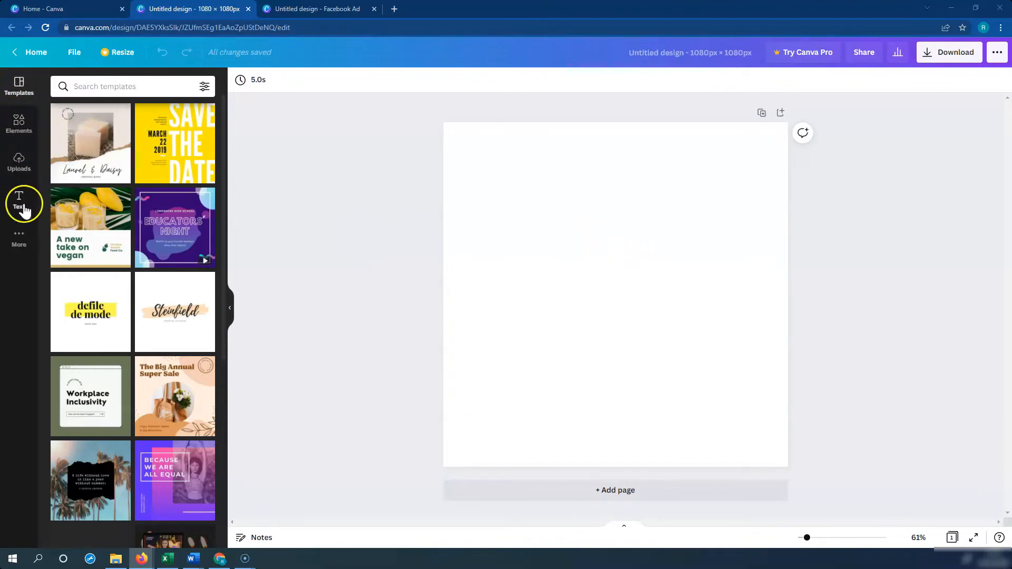
Search the elements library for "smile", limit the results to photos and browse them
click(19, 133)
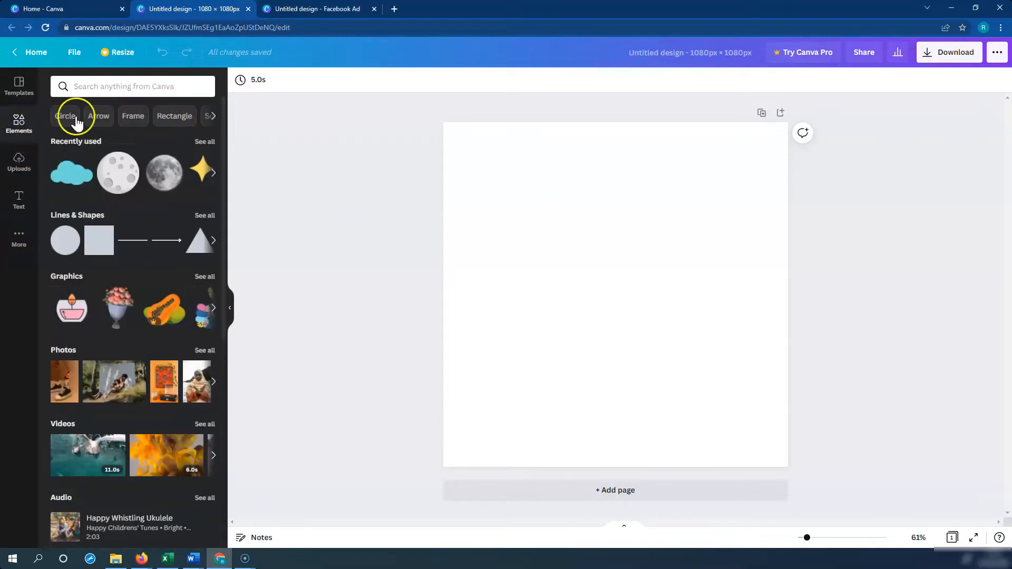
click(125, 87)
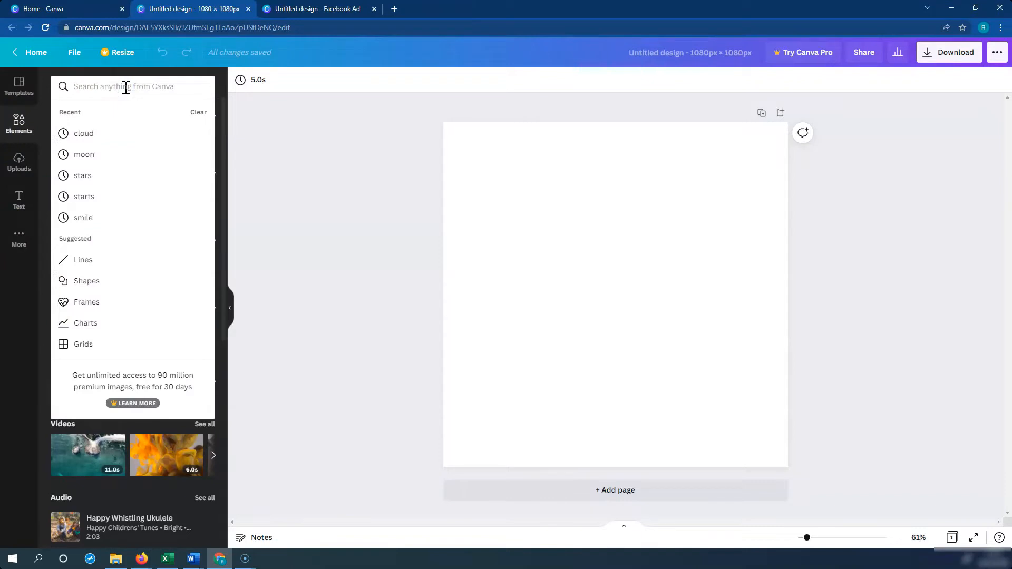
text(smile)
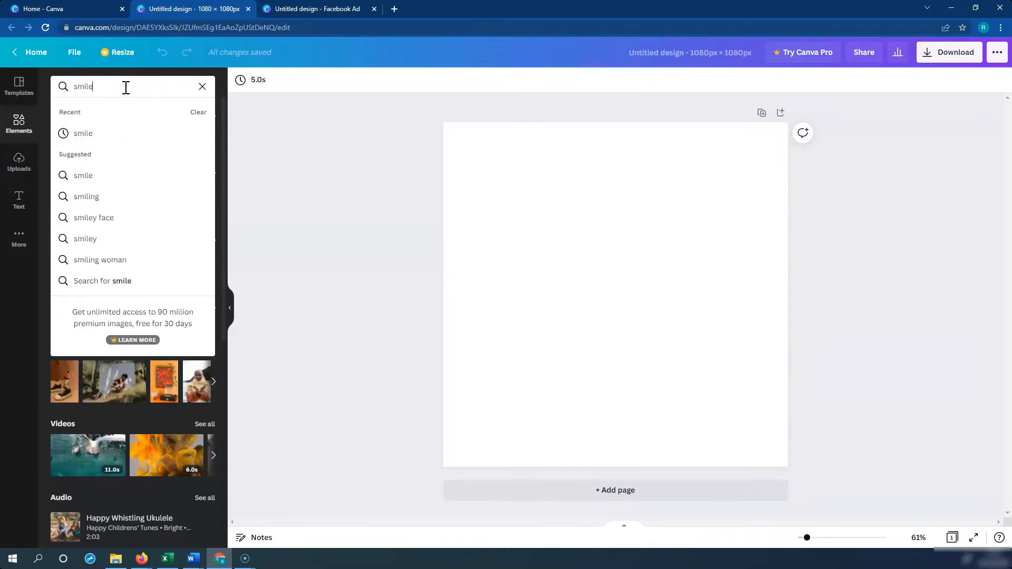
key(Return)
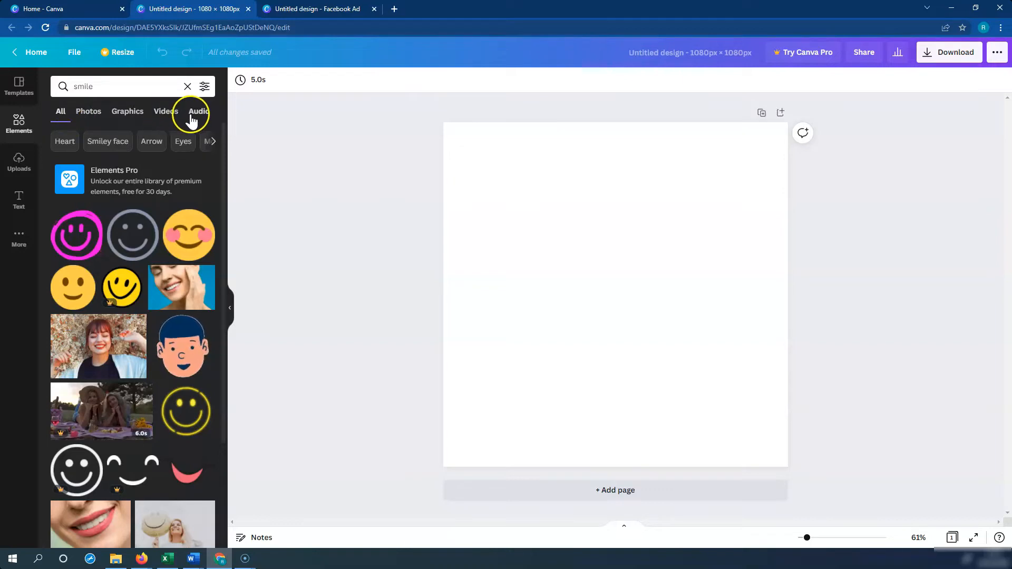
click(87, 113)
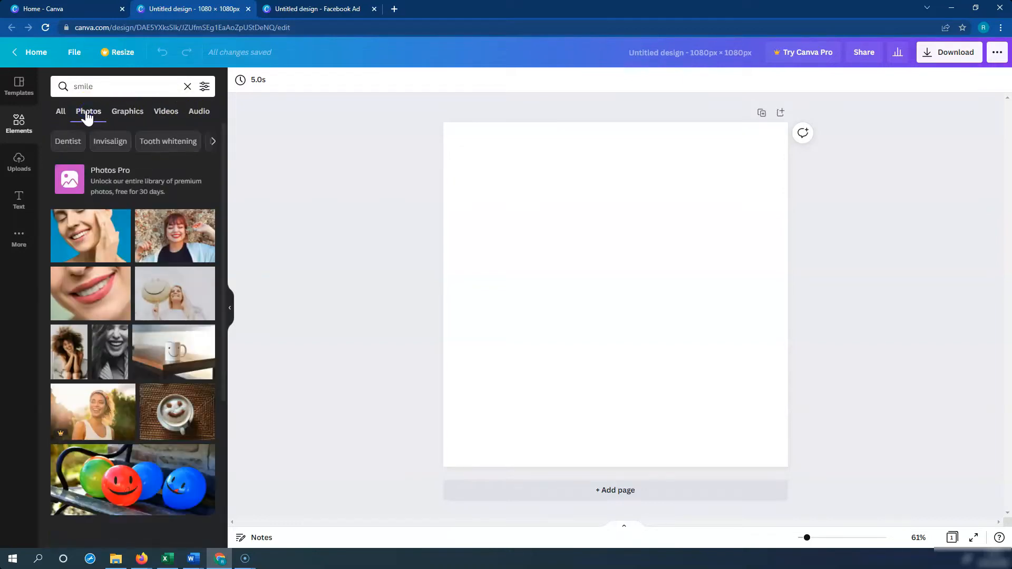
scroll(106, 295, down, 6)
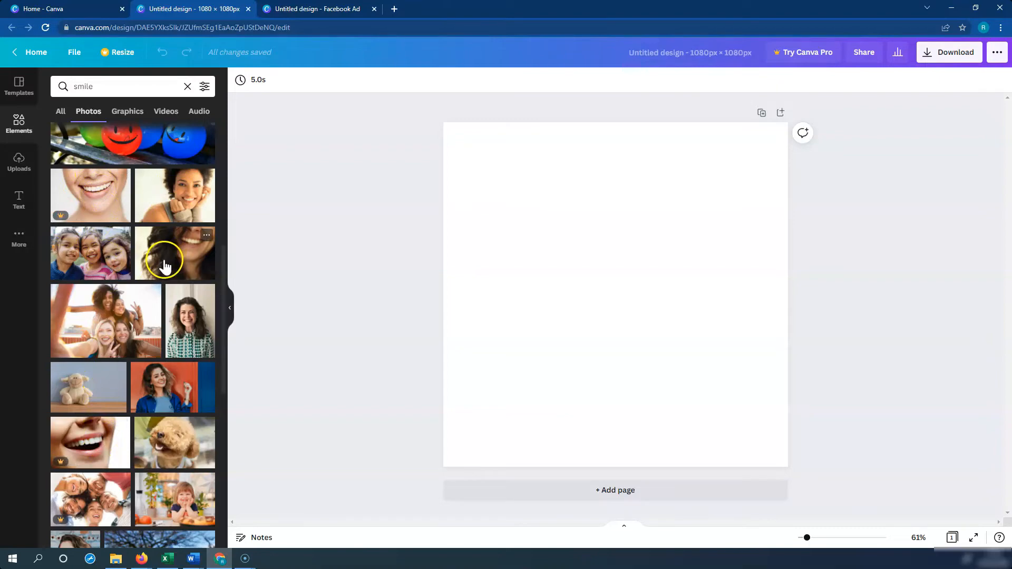
scroll(158, 295, down, 2)
scroll(140, 337, up, 8)
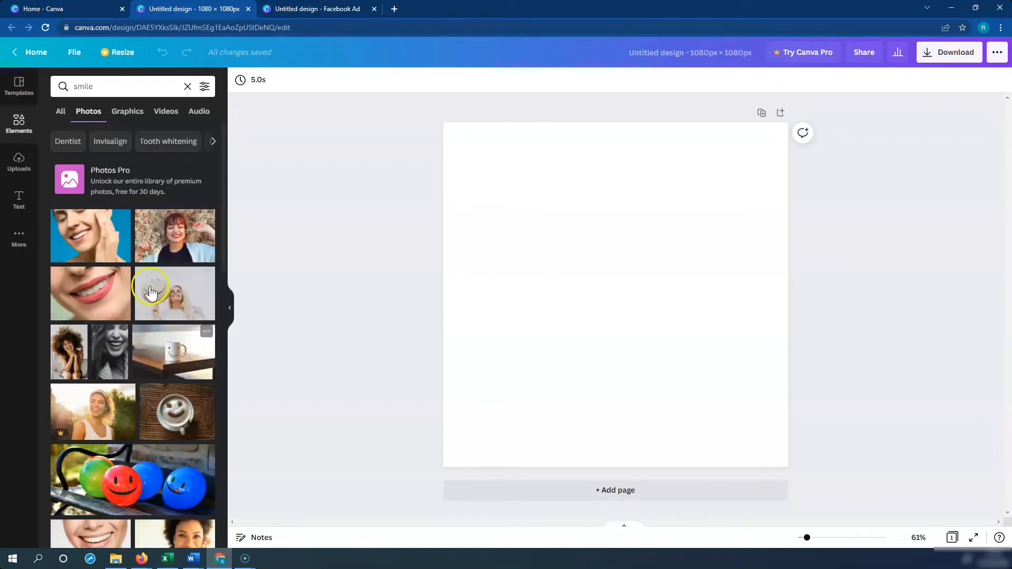
Try the photo of the woman with the smiley balloon as a free-standing image and as the page background, deleting it each time
drag(151, 292, 511, 245)
drag(602, 329, 596, 343)
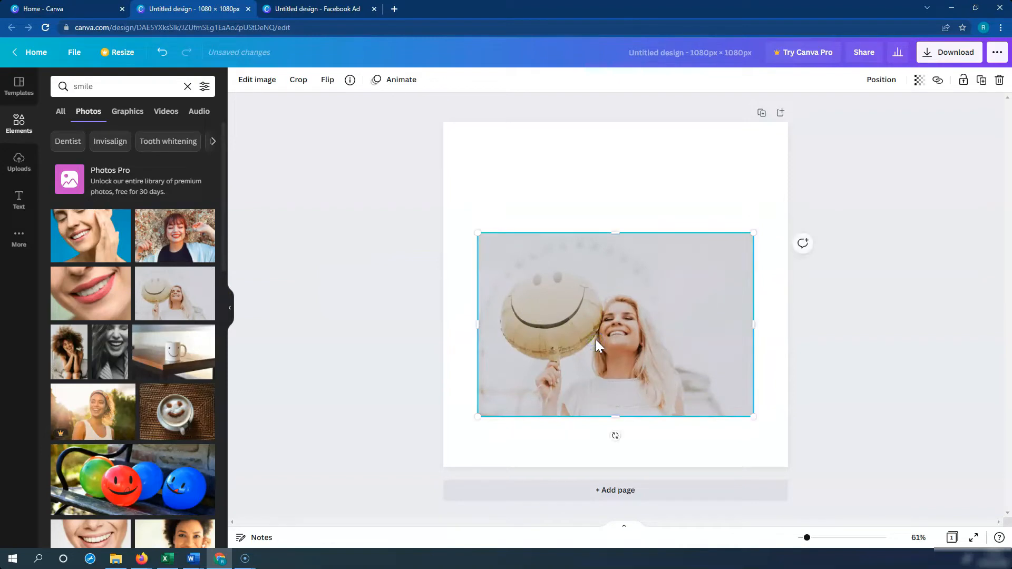
key(Delete)
click(353, 289)
drag(169, 298, 451, 275)
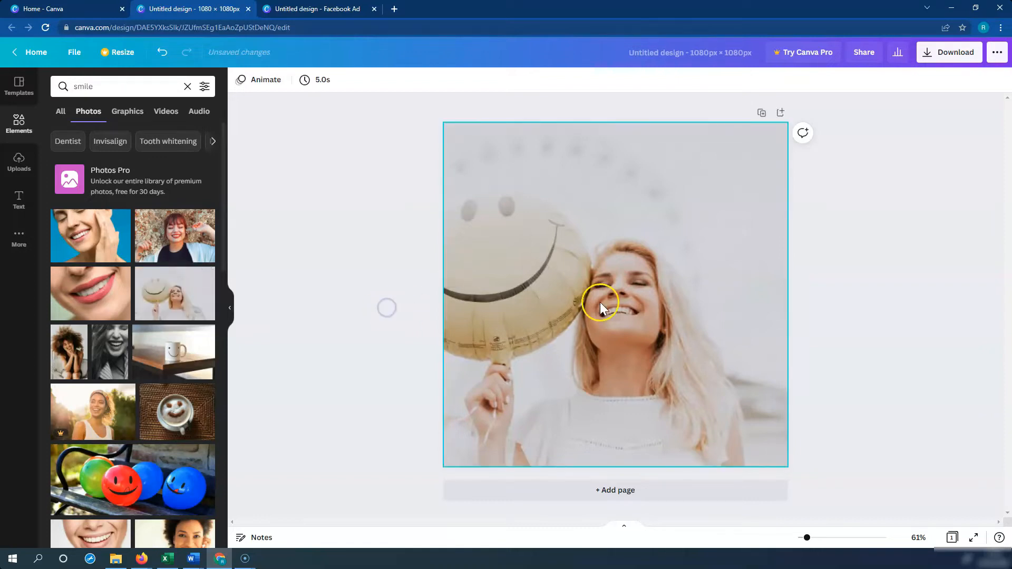
click(613, 304)
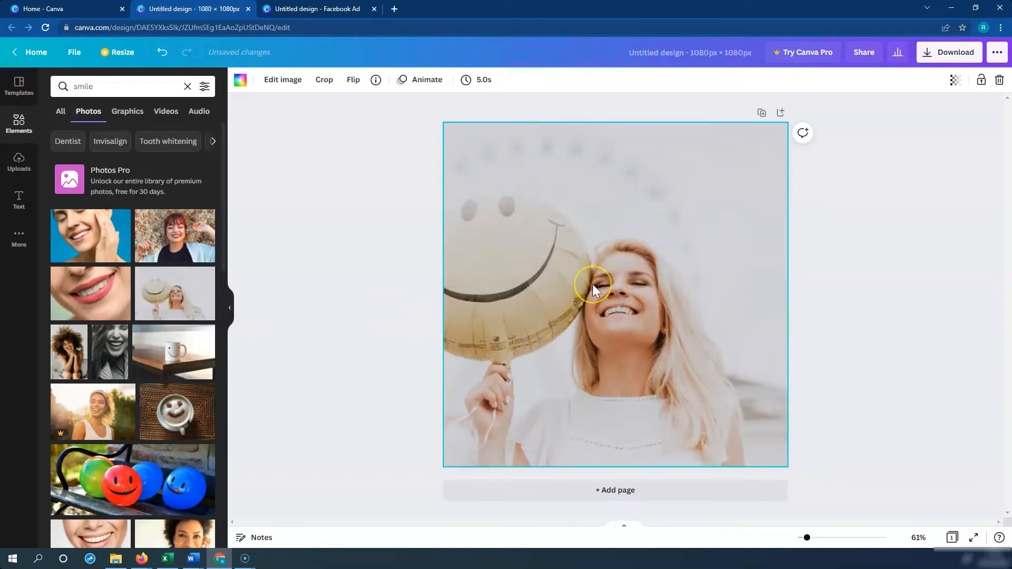
key(Delete)
Place the smiley balloon photo on the page and enlarge it to cover the whole canvas with balloon and woman in frame
drag(189, 302, 521, 196)
drag(726, 322, 870, 505)
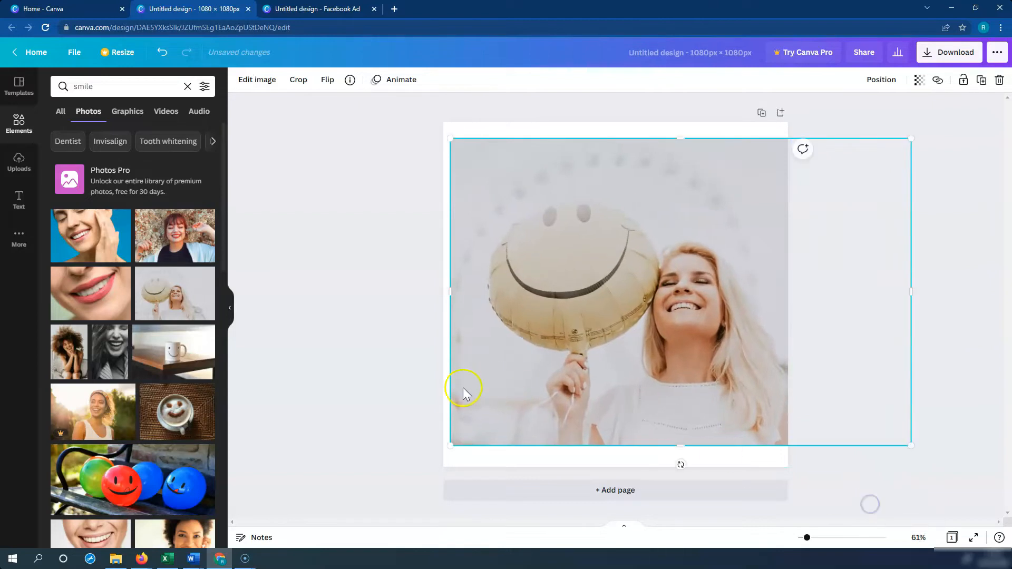
drag(446, 446, 418, 467)
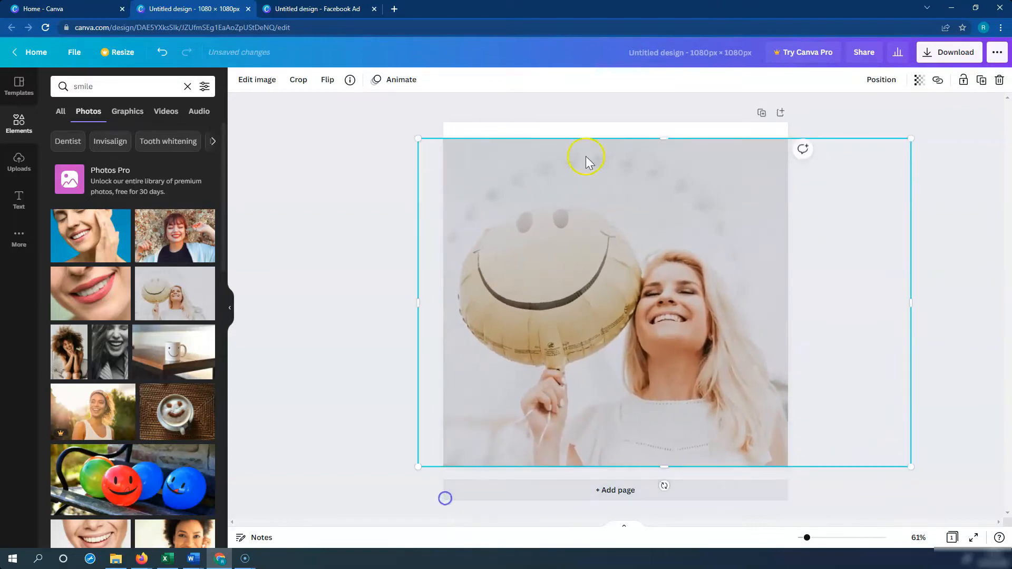
drag(632, 135, 628, 120)
click(336, 214)
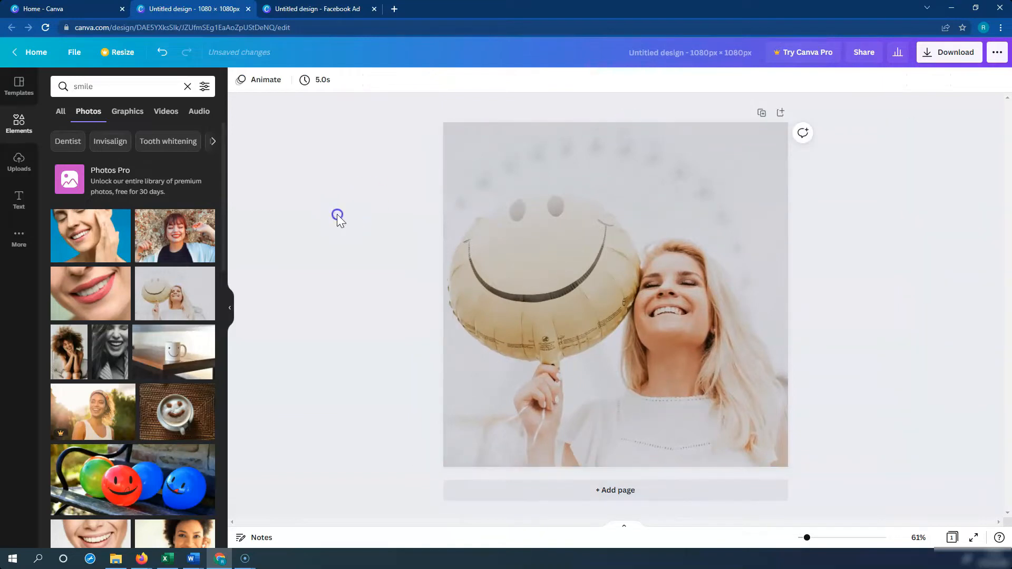
click(603, 283)
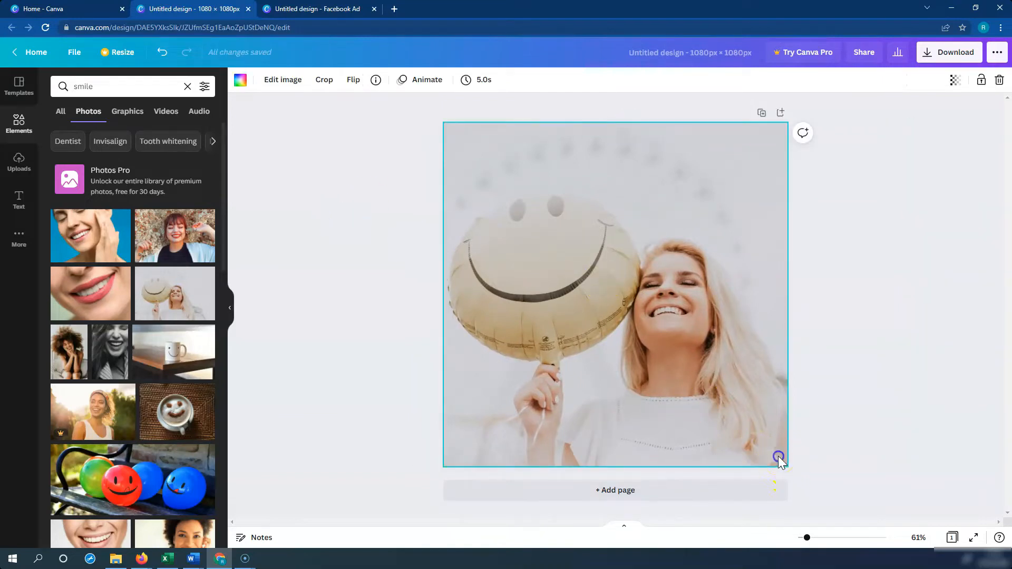
click(383, 272)
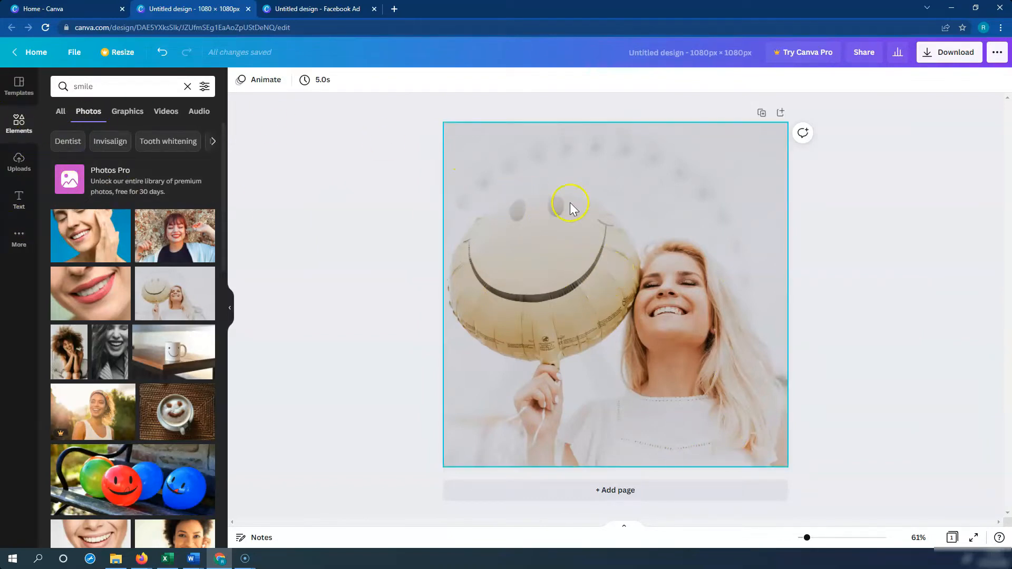
Browse the text styles, add a default heading and move it to the top of the photo
click(17, 203)
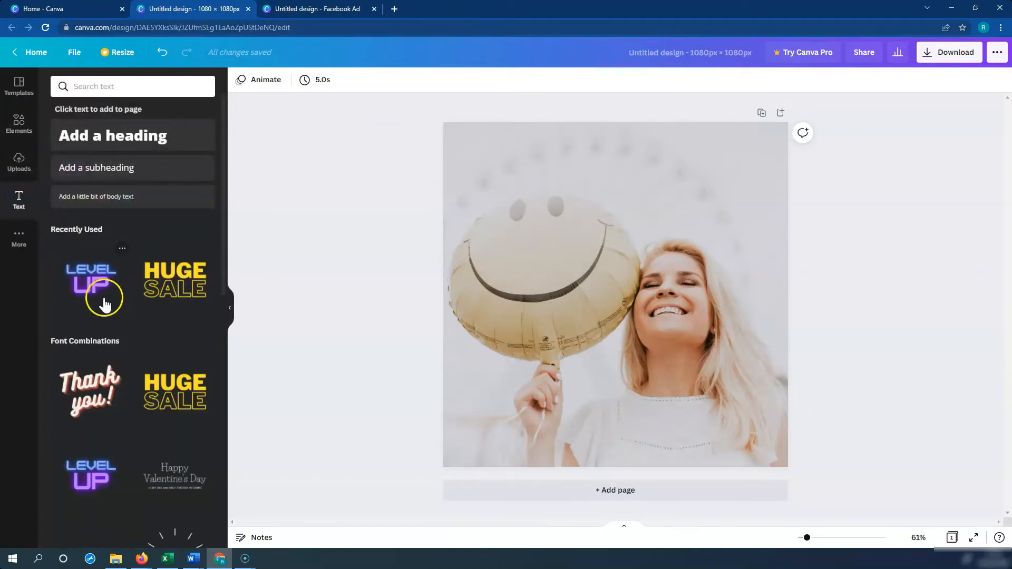
scroll(168, 317, down, 10)
scroll(161, 309, up, 3)
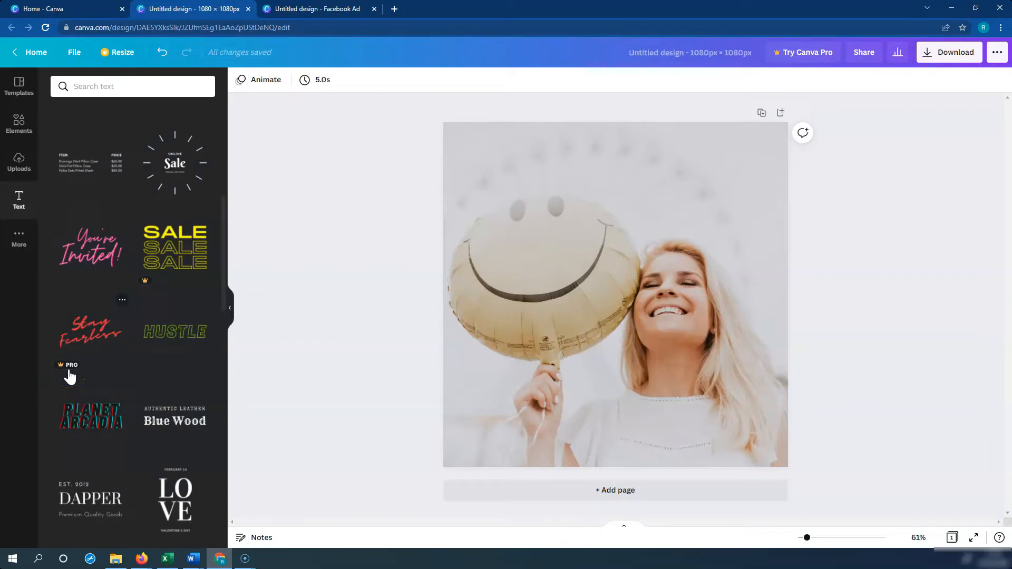
scroll(143, 384, up, 7)
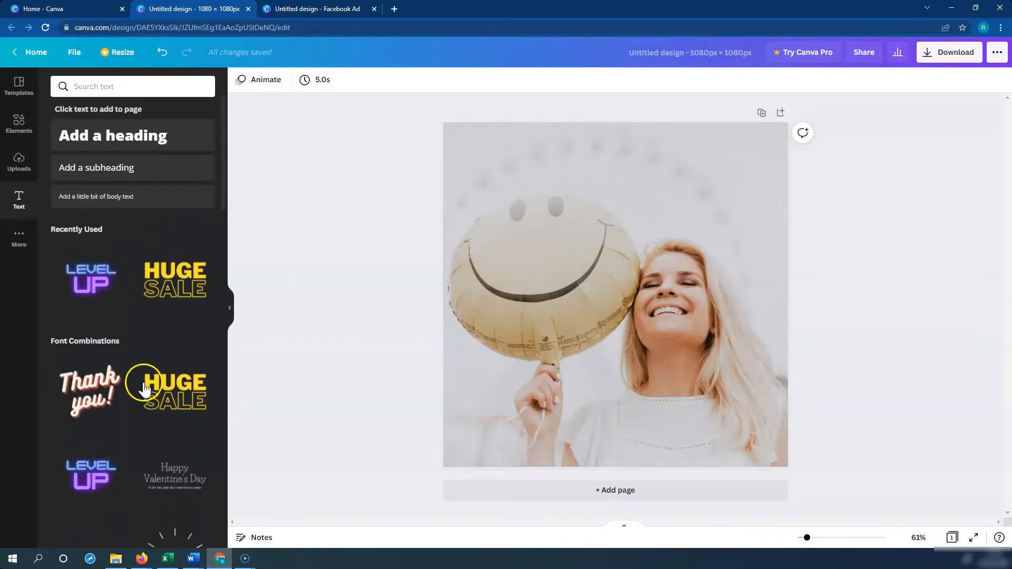
click(100, 138)
click(584, 226)
drag(585, 292, 585, 155)
Look through the available fonts for the heading and delete the placeholder heading
click(316, 82)
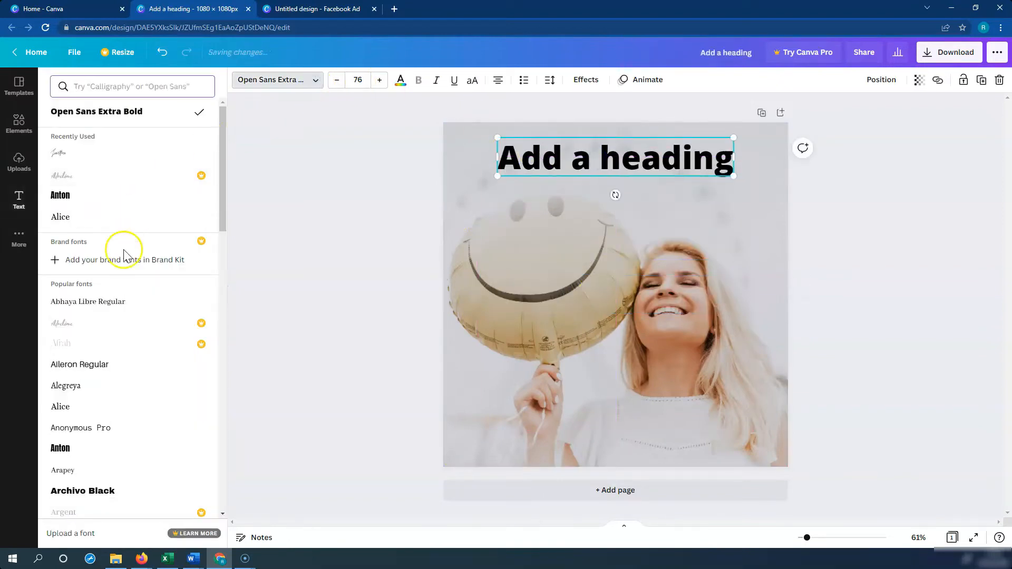
scroll(101, 387, down, 5)
scroll(101, 390, down, 5)
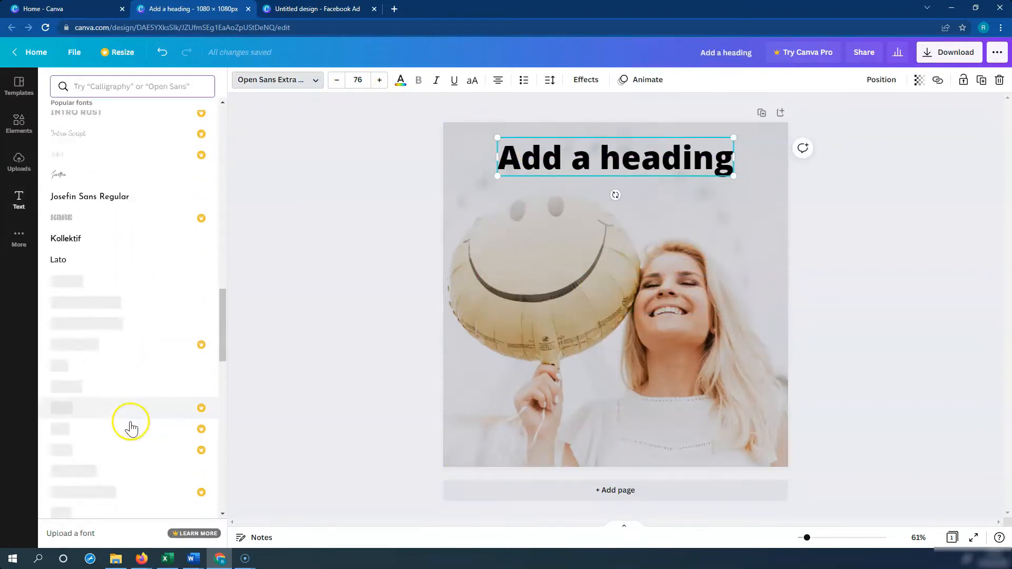
scroll(143, 401, up, 10)
click(362, 271)
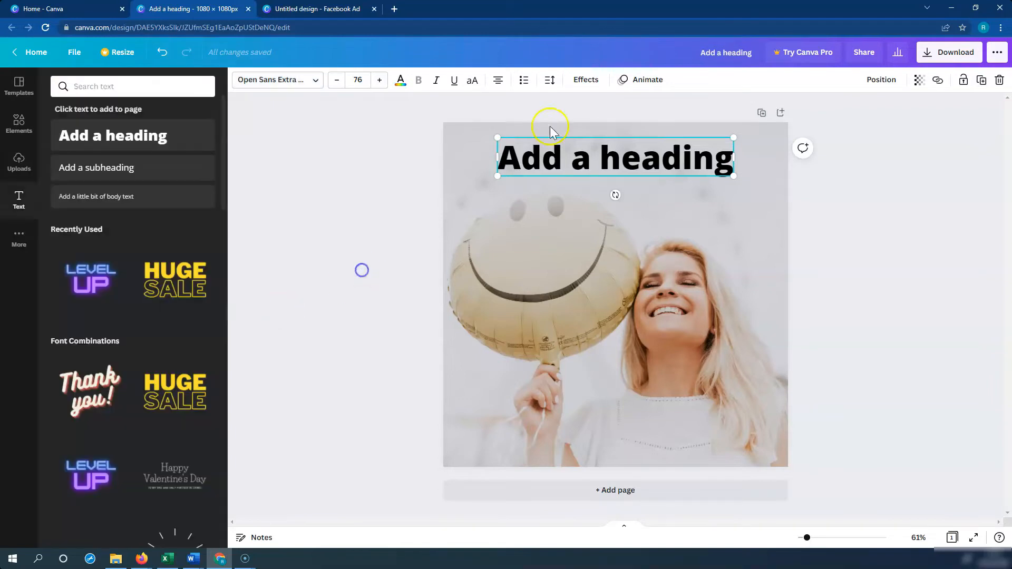
double_click(575, 158)
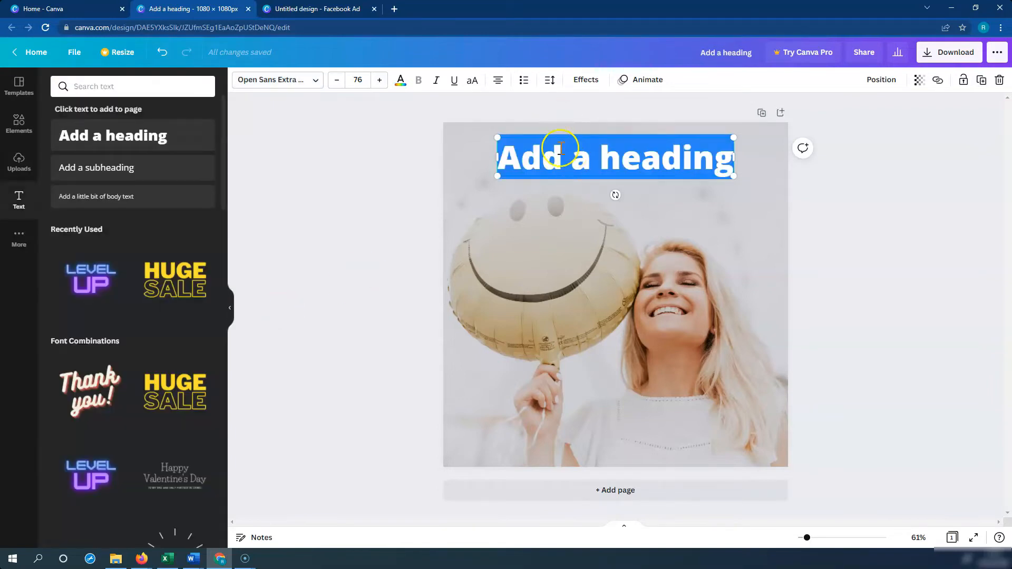
click(564, 251)
click(561, 162)
key(Delete)
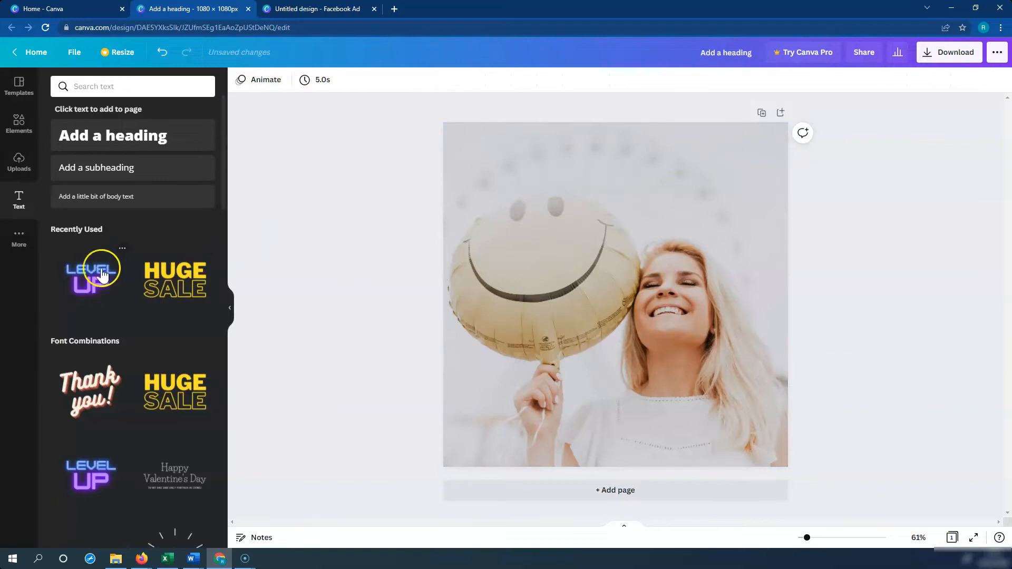
Add the green outlined HUSTLE text style at the top of the photo and replace its wording with SMILE
scroll(118, 416, down, 6)
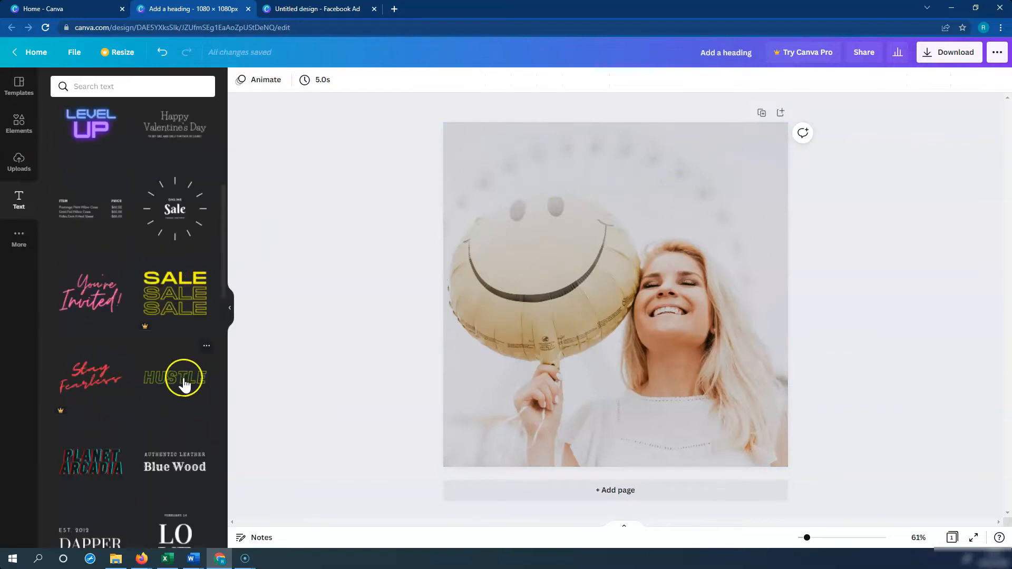
click(207, 380)
drag(633, 286, 630, 179)
click(653, 200)
drag(742, 189, 537, 190)
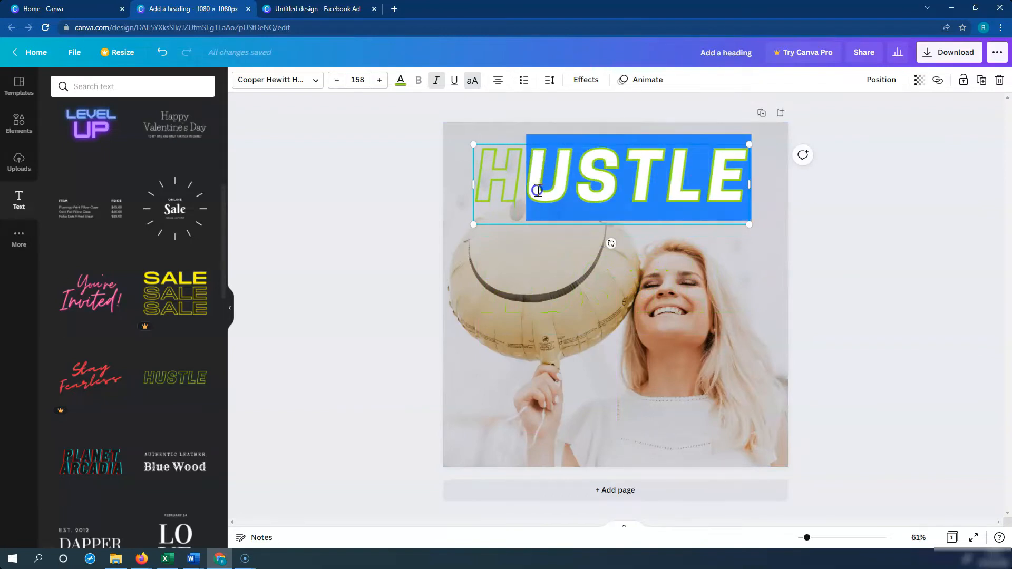
key(BackSpace)
key(BackSpace)
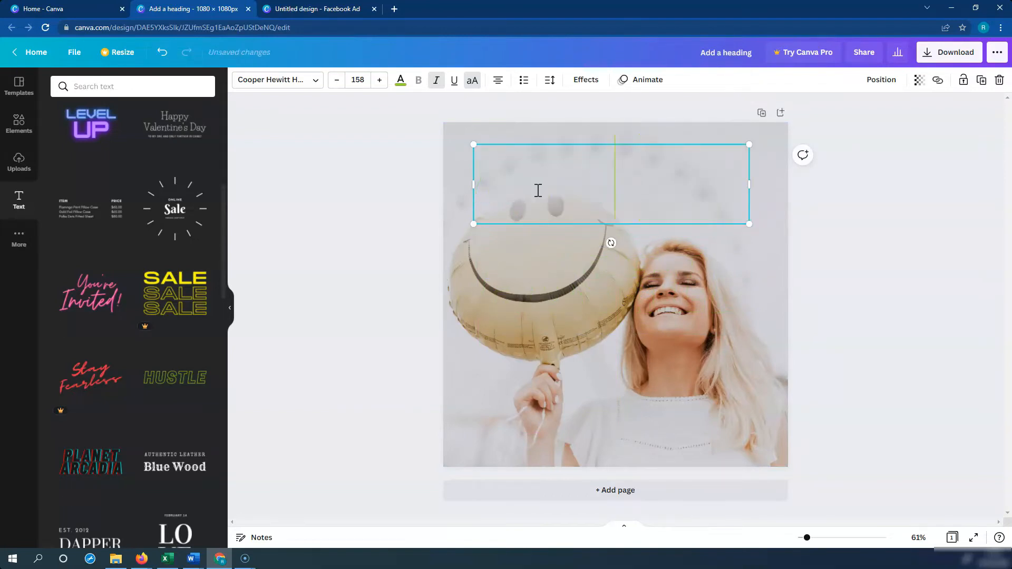
text(SMILE)
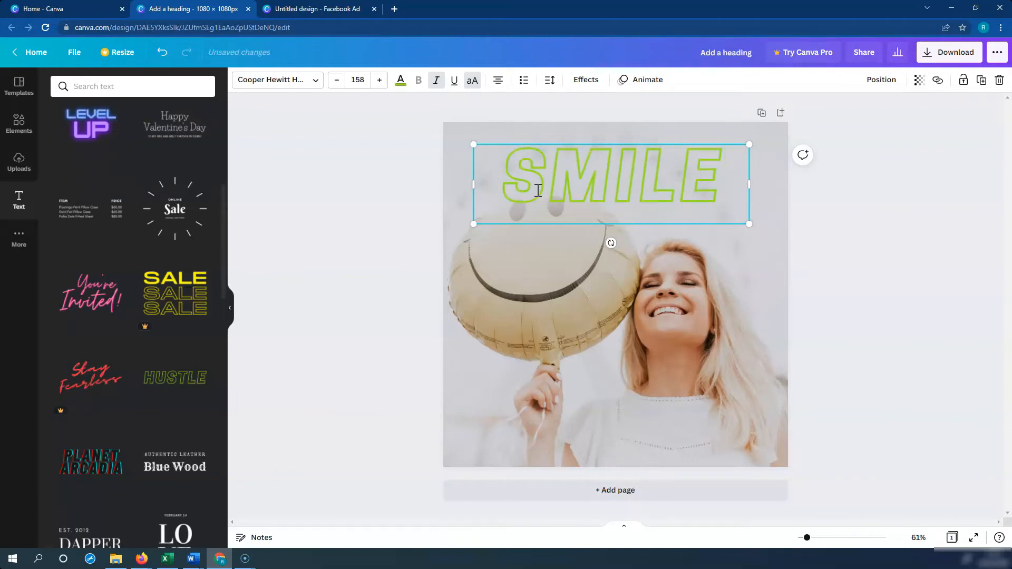
Delete the green outlined SMILE text from the design
click(546, 221)
click(603, 185)
key(Delete)
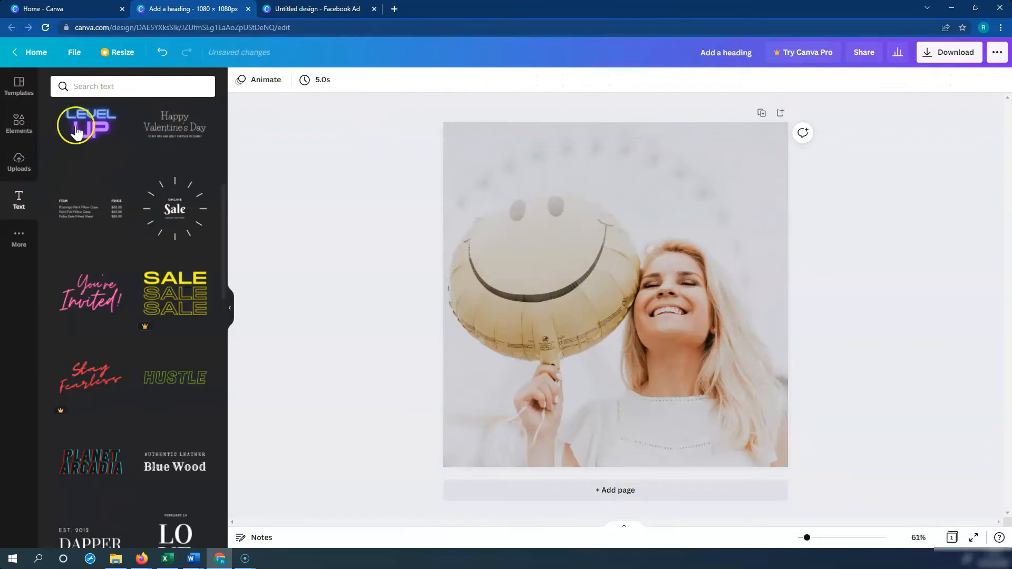
Add a default heading and position it above the balloon at the top of the photo
click(122, 86)
scroll(128, 166, up, 2)
scroll(128, 166, up, 5)
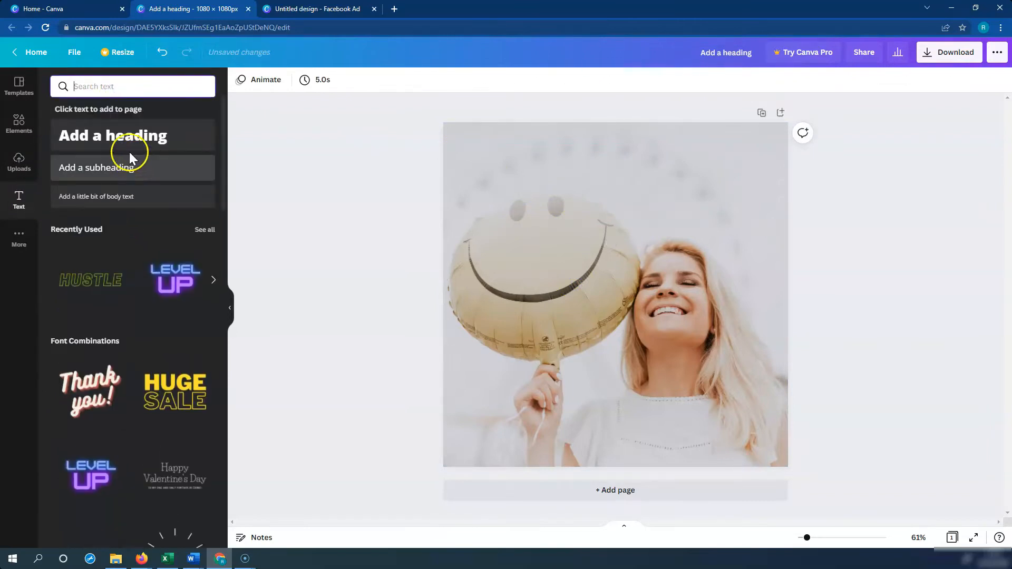
click(126, 141)
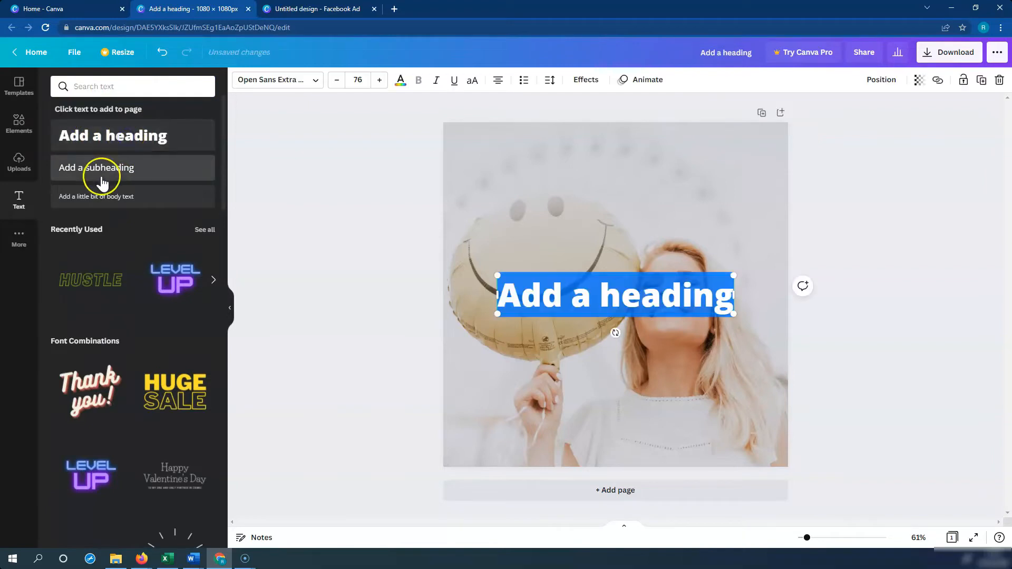
click(495, 215)
drag(585, 284, 589, 166)
Replace the heading's placeholder text with "Free Check Up" and centre it horizontally on the page
double_click(712, 167)
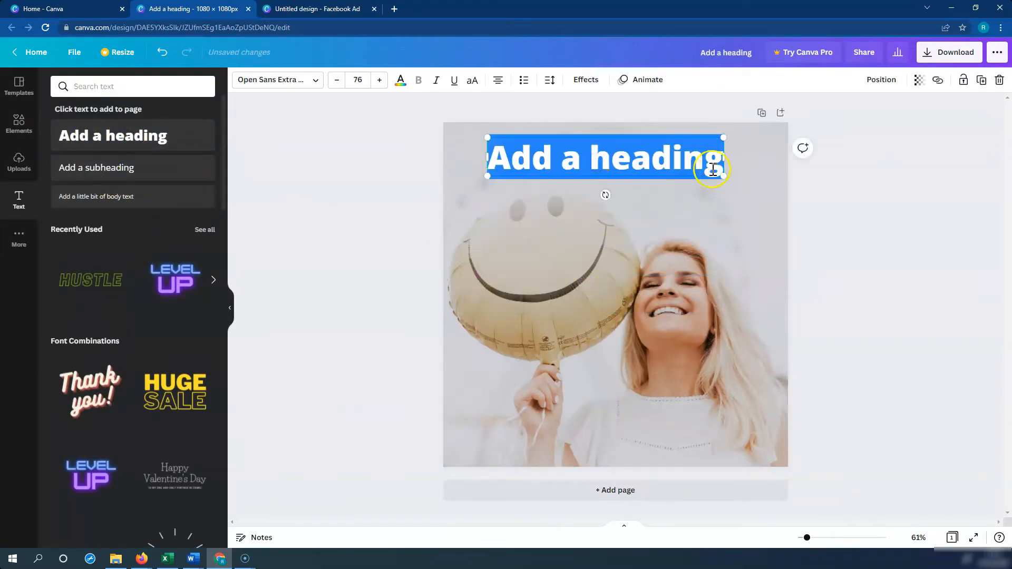
text(Free Ch)
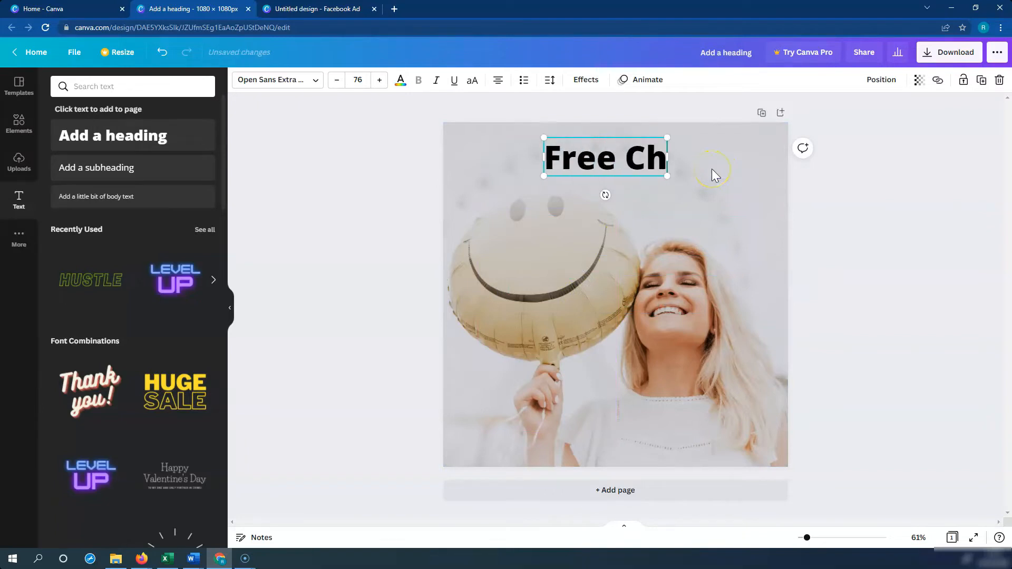
text(eck Up)
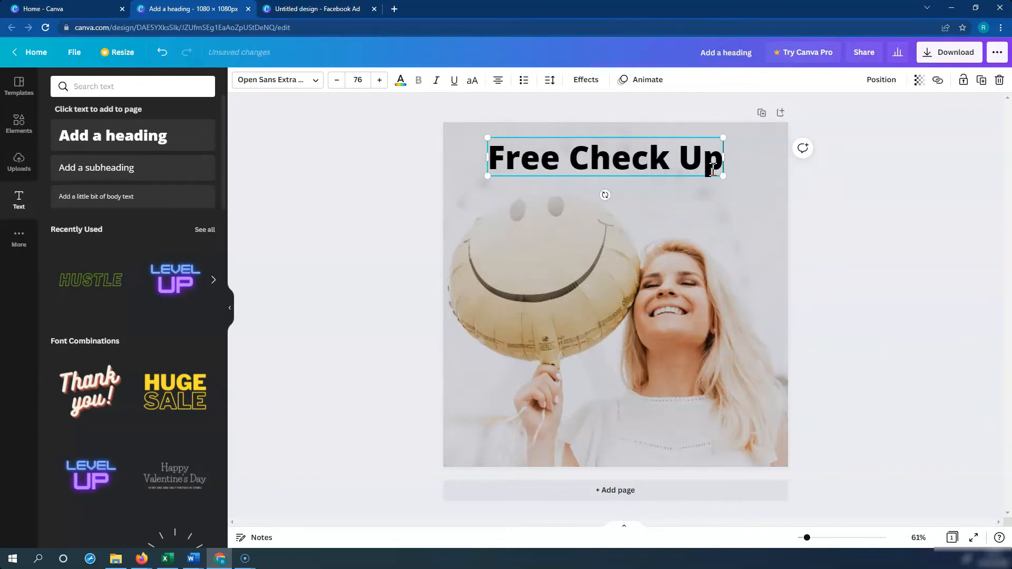
click(734, 245)
drag(672, 160, 681, 161)
click(759, 166)
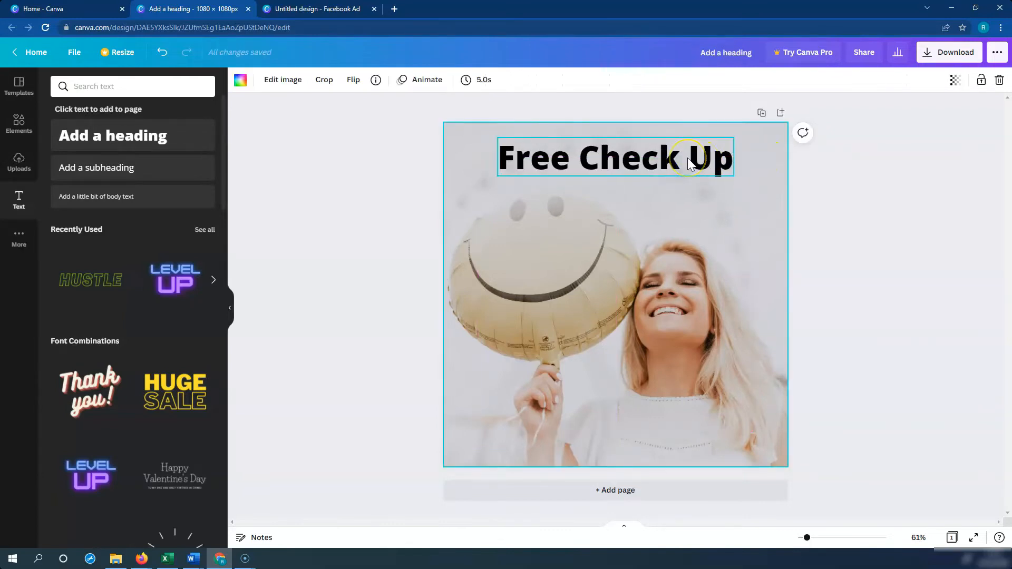
Change the "Free Check Up" heading's font to Anton
click(687, 157)
click(729, 196)
click(684, 154)
click(312, 81)
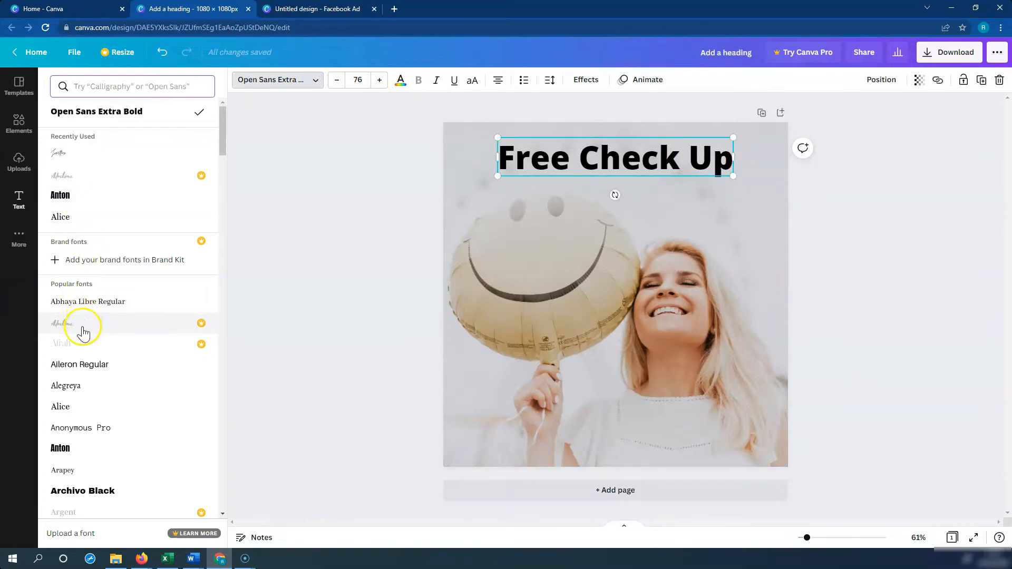
click(79, 451)
click(610, 249)
click(625, 164)
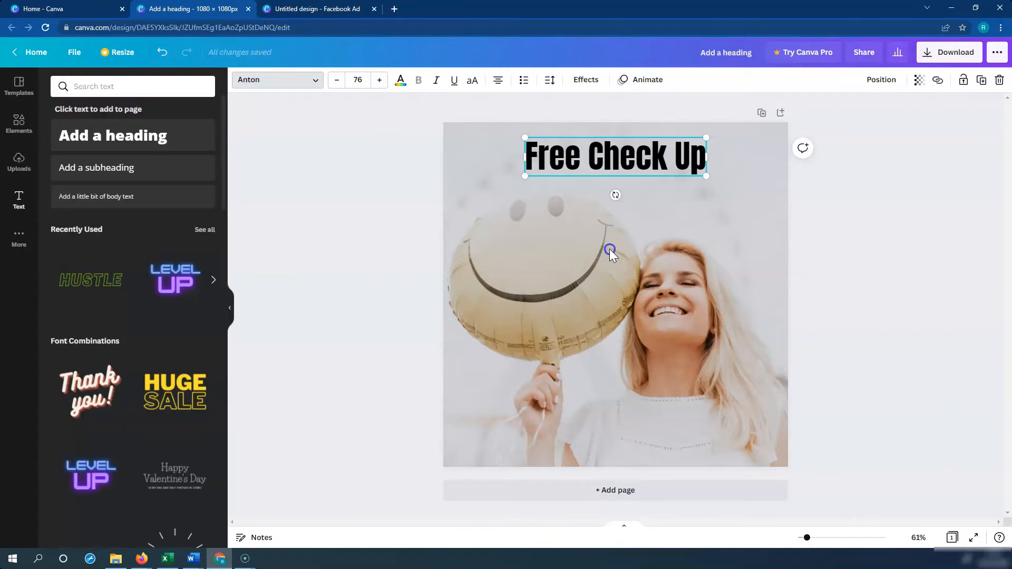
Narrow the heading so it wraps onto two lines and place it above the woman's head
drag(624, 165, 684, 163)
drag(579, 161, 636, 162)
click(672, 339)
click(693, 205)
drag(694, 205, 703, 192)
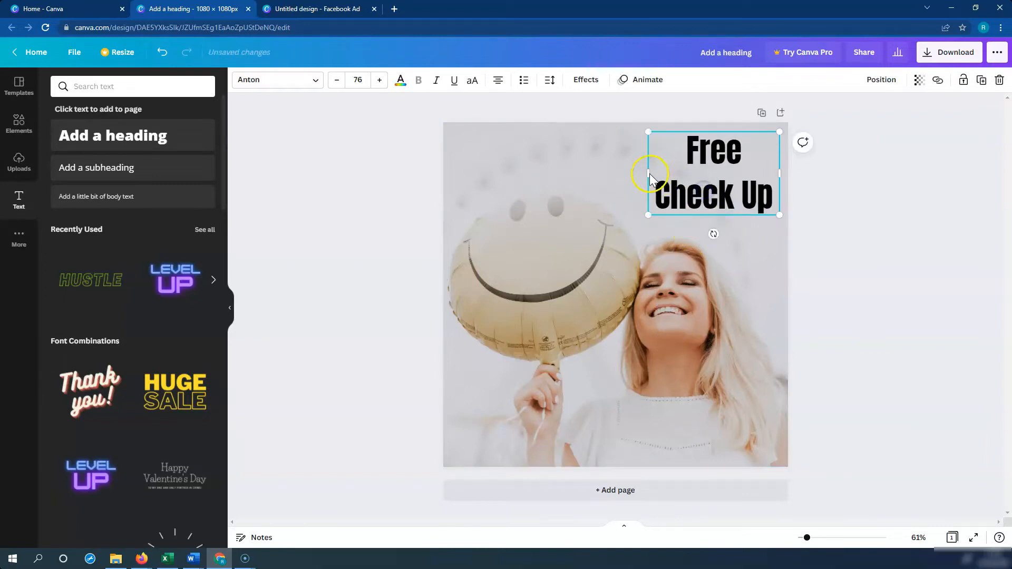
Widen the heading back onto a single line and nudge it slightly to the right above the woman
drag(648, 173, 560, 172)
mouse_move(668, 150)
mouse_down()
mouse_move(678, 184)
mouse_move(549, 432)
mouse_move(644, 184)
mouse_move(672, 151)
mouse_up()
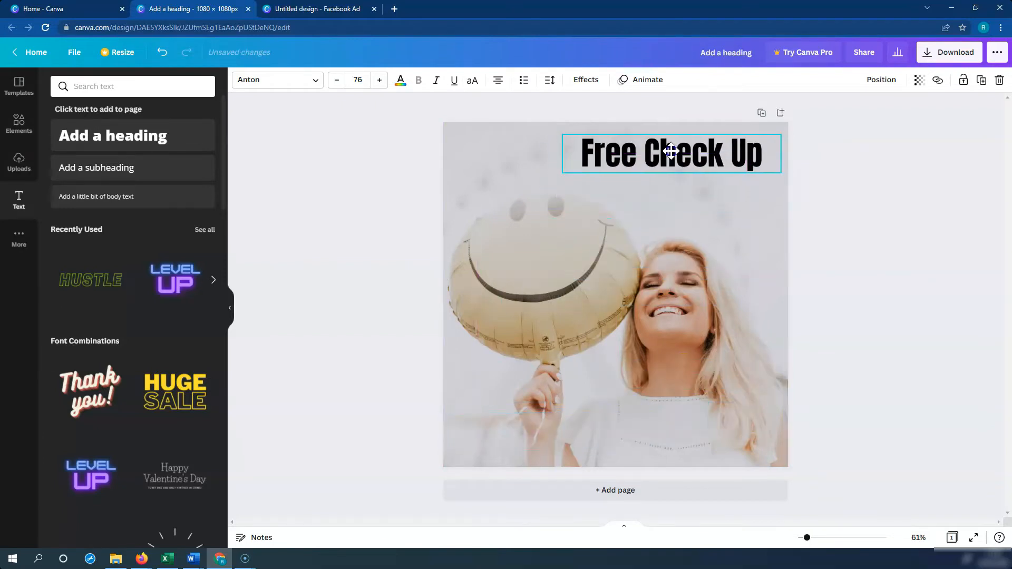
click(684, 226)
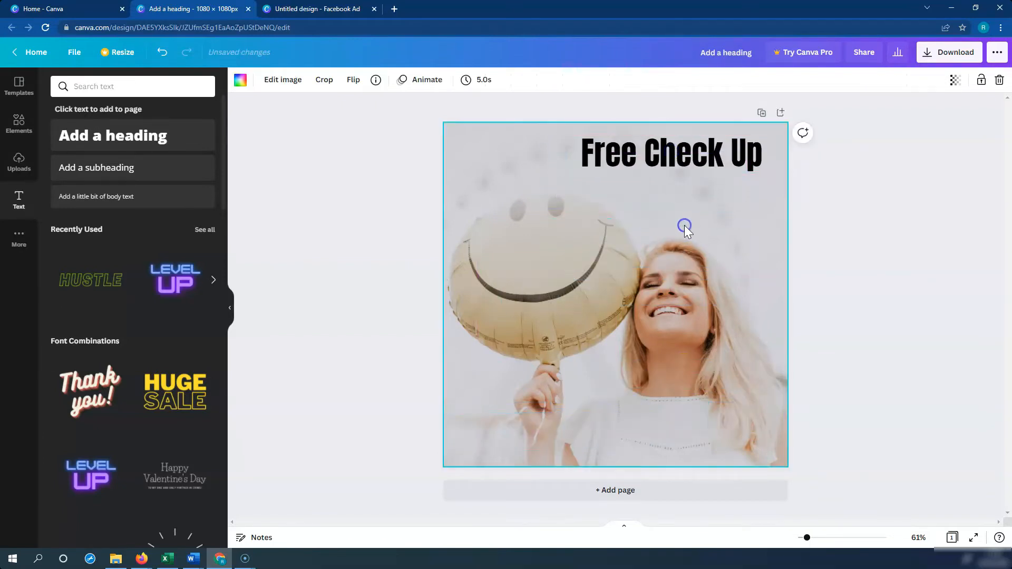
Try the Alice and Anonymous Pro fonts on the heading, and apply Belleza instead
click(698, 166)
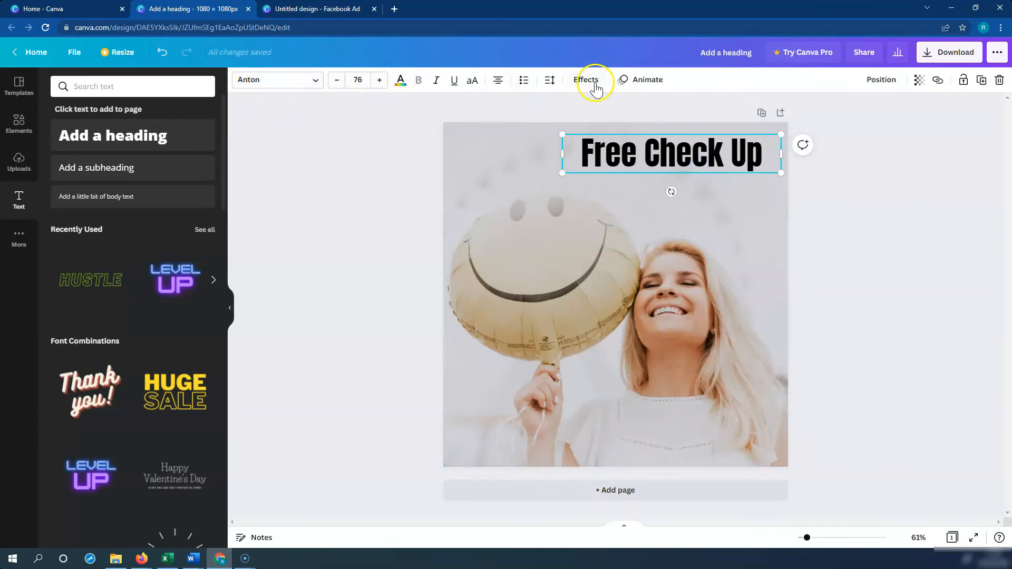
click(316, 85)
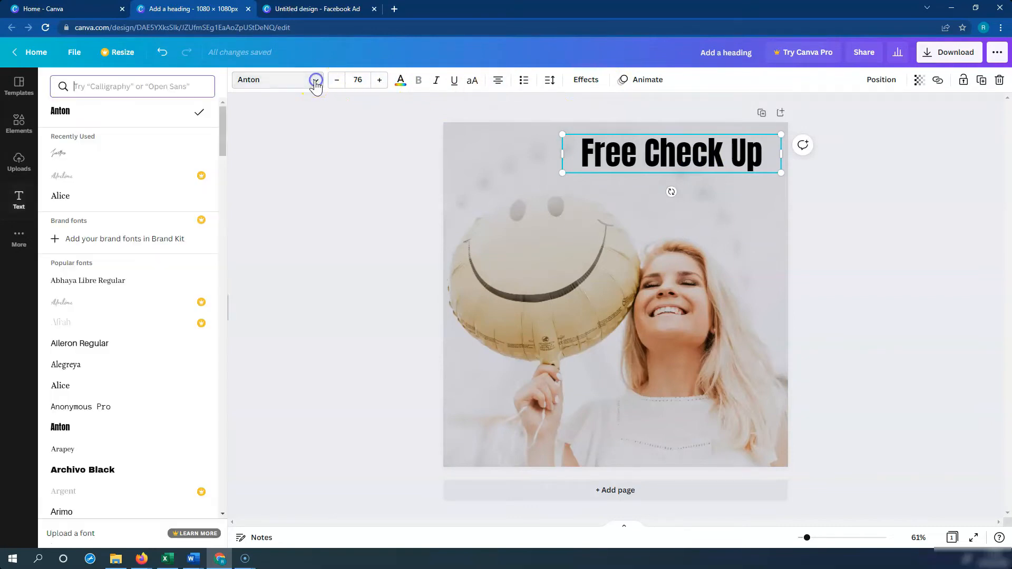
click(81, 390)
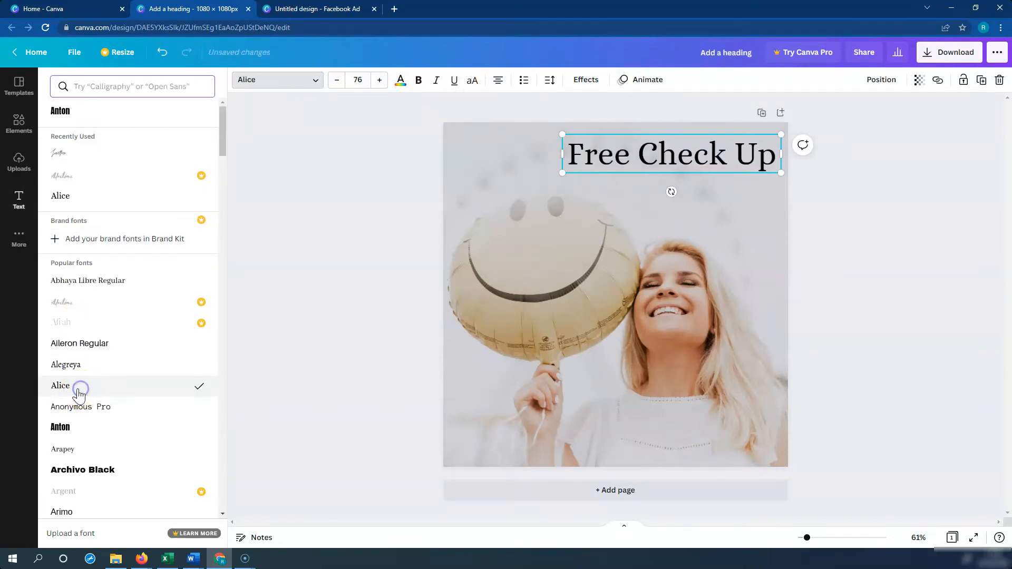
click(88, 416)
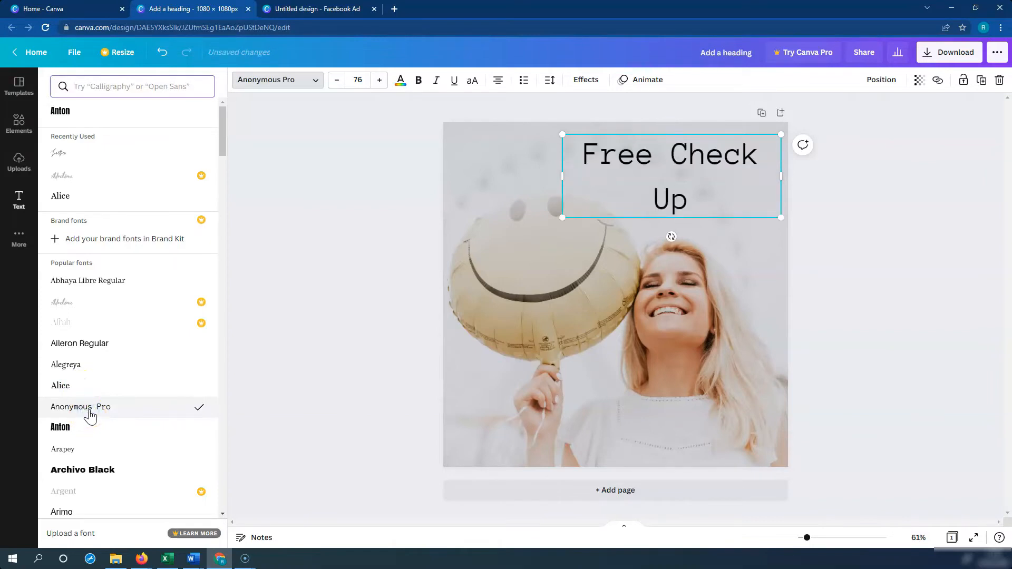
scroll(86, 395, down, 3)
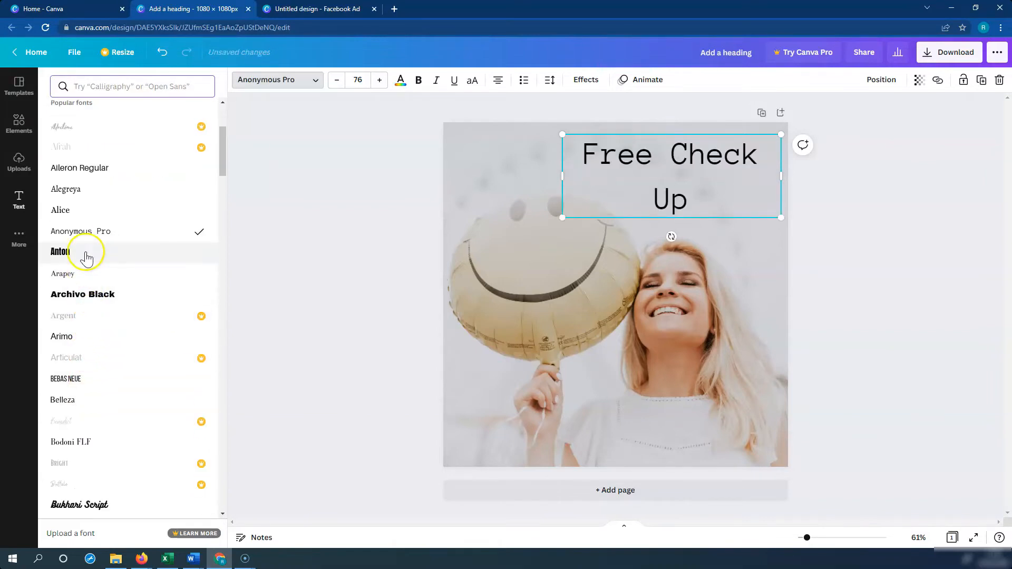
click(110, 402)
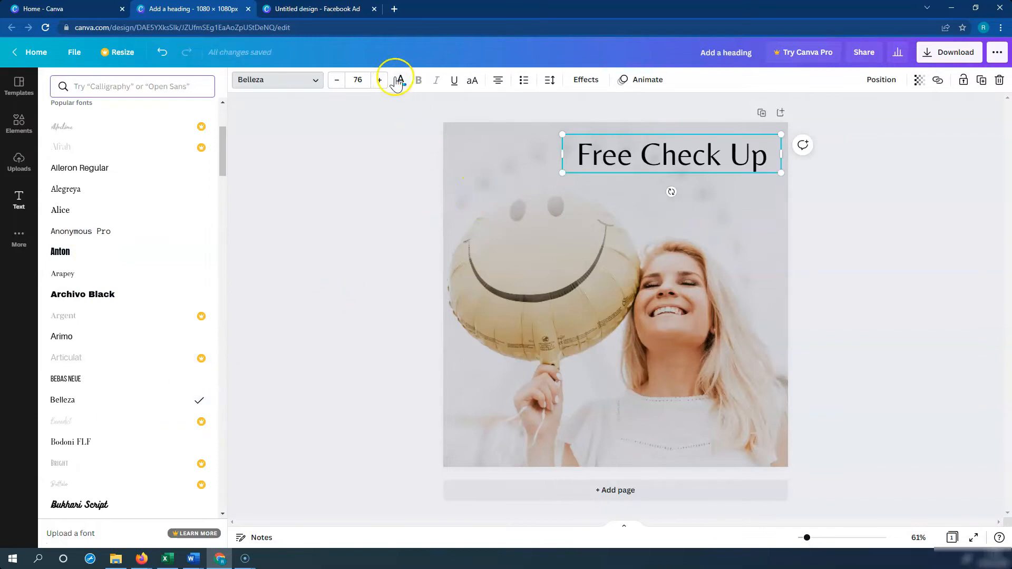
Set the heading's size to 77, and restyle it in blue Horizon lettering stretched across the width of the photo
click(378, 80)
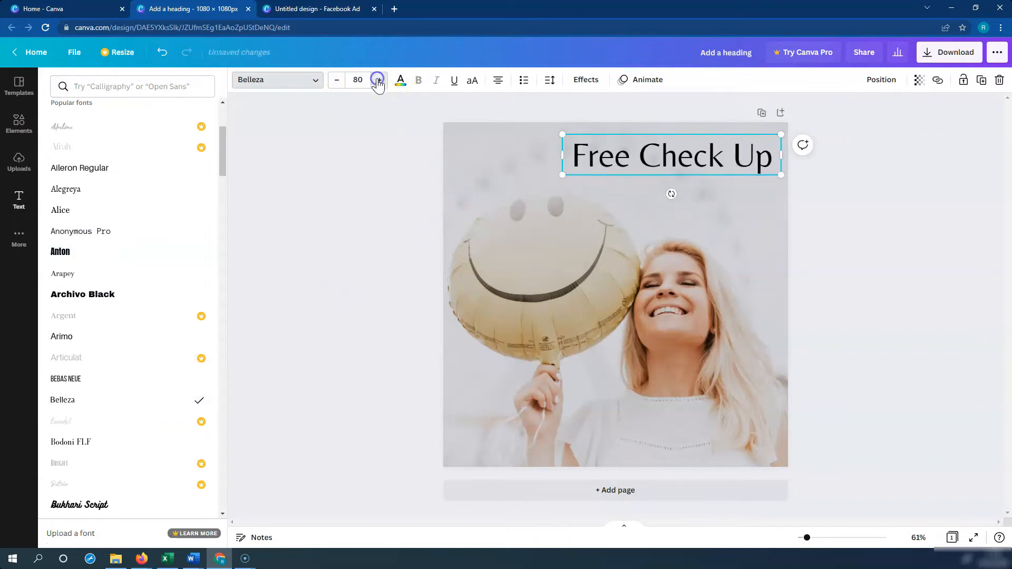
click(337, 81)
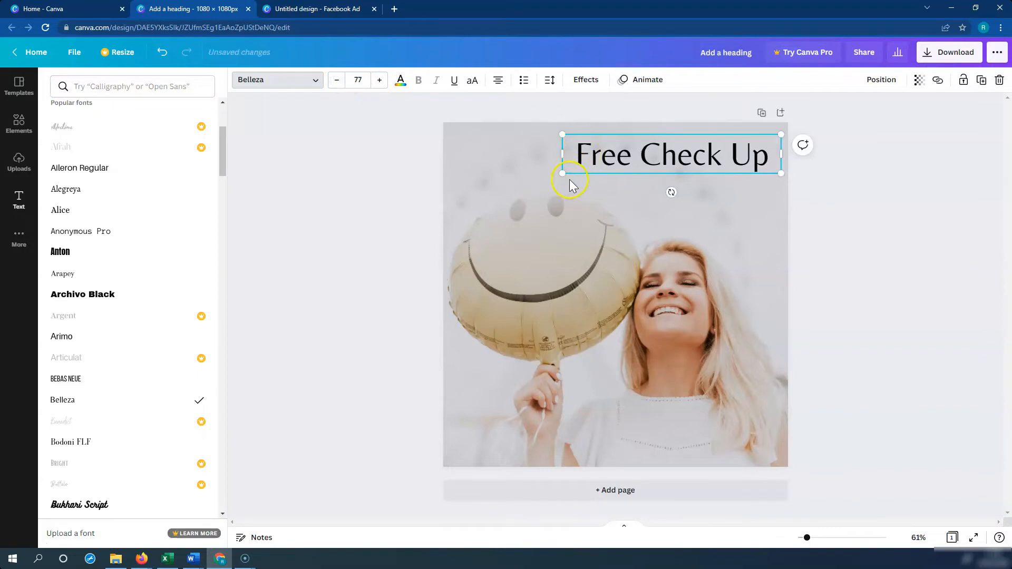
drag(560, 175, 457, 222)
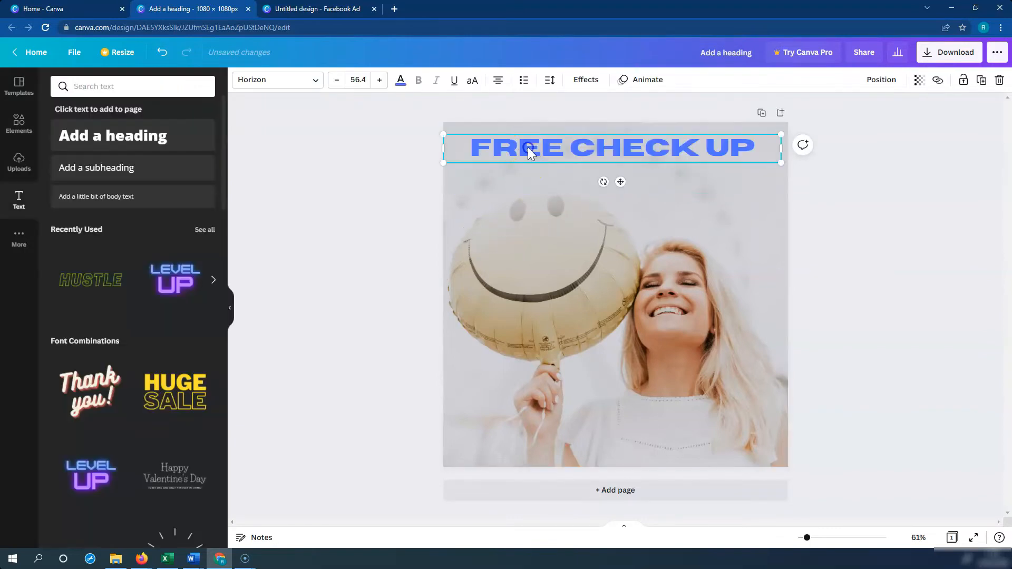
Narrow the blue heading so "CHECK UP" wraps onto a second line above the woman
click(284, 81)
drag(444, 149, 578, 148)
click(314, 80)
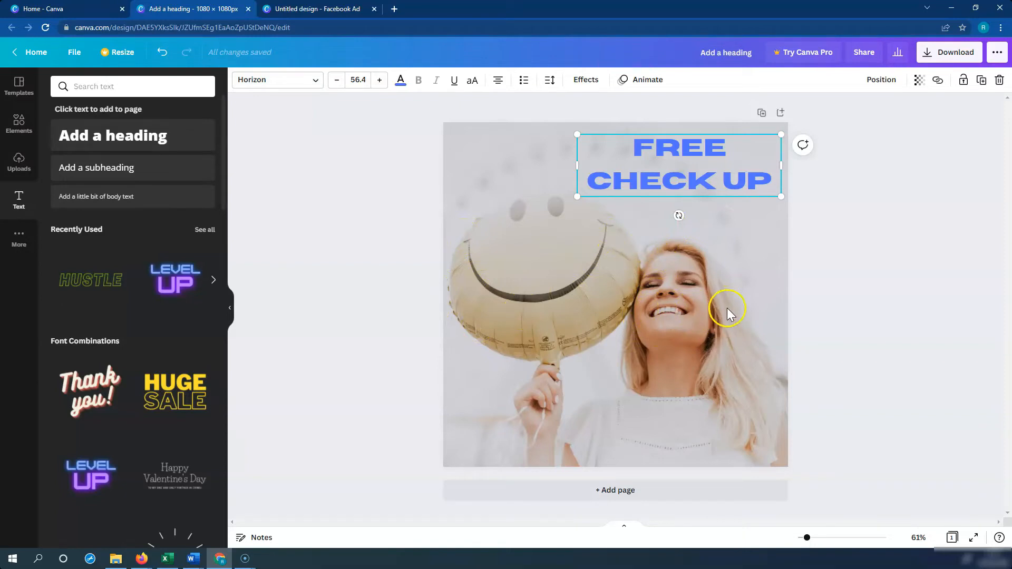
click(692, 305)
Change the heading's font to Gagalin and enlarge the text to size 80.8
click(687, 174)
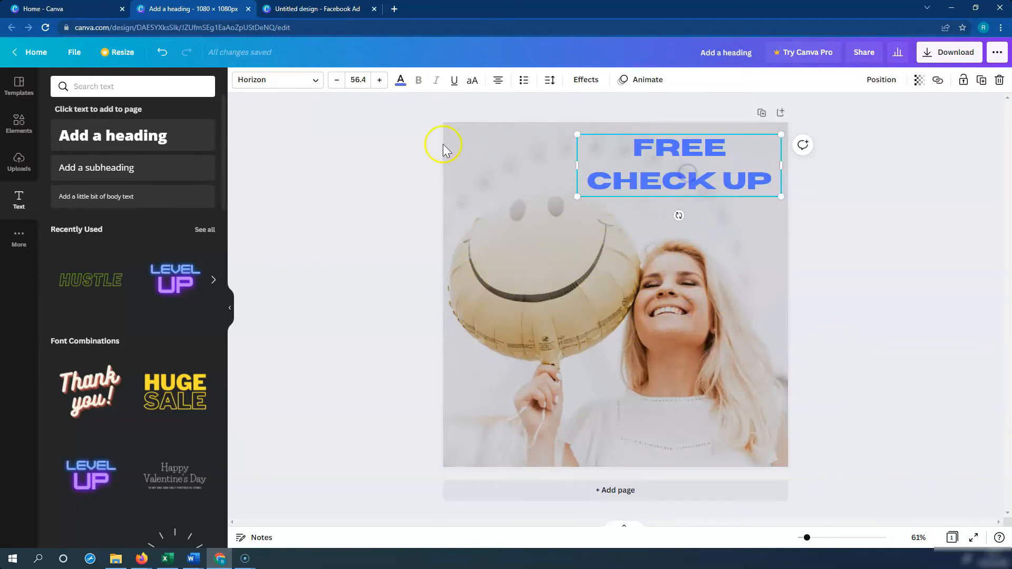
click(313, 83)
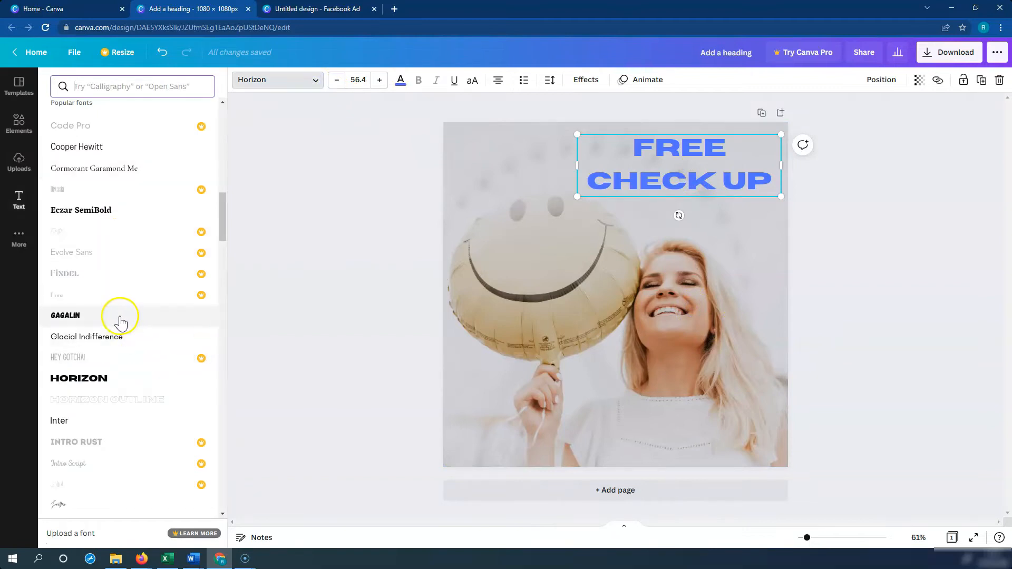
click(662, 212)
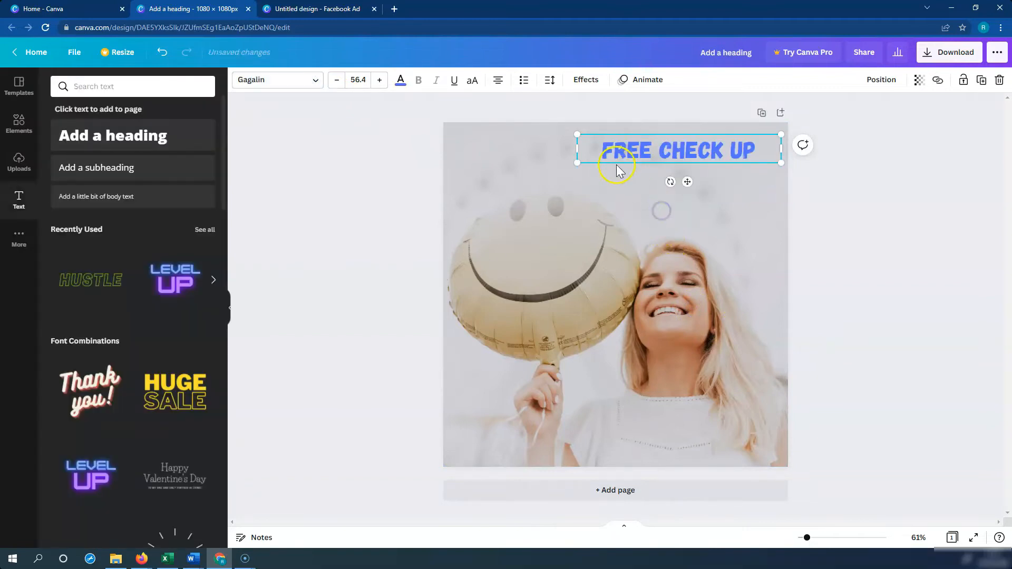
drag(578, 163, 494, 221)
Try the enlarged heading on two lines above the woman's head, and widen it back to a single line
drag(488, 158, 642, 160)
click(720, 265)
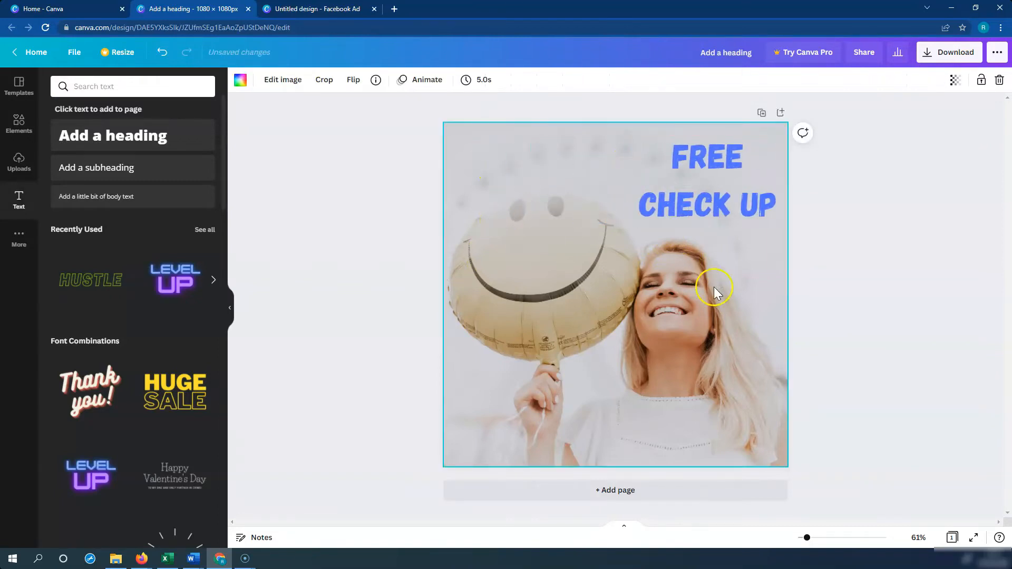
click(722, 205)
drag(637, 182, 538, 167)
click(720, 237)
click(684, 151)
click(726, 229)
Try a white Shadow effect at transparency 98 on the heading, and replace it with the Lift effect at intensity 49
click(668, 156)
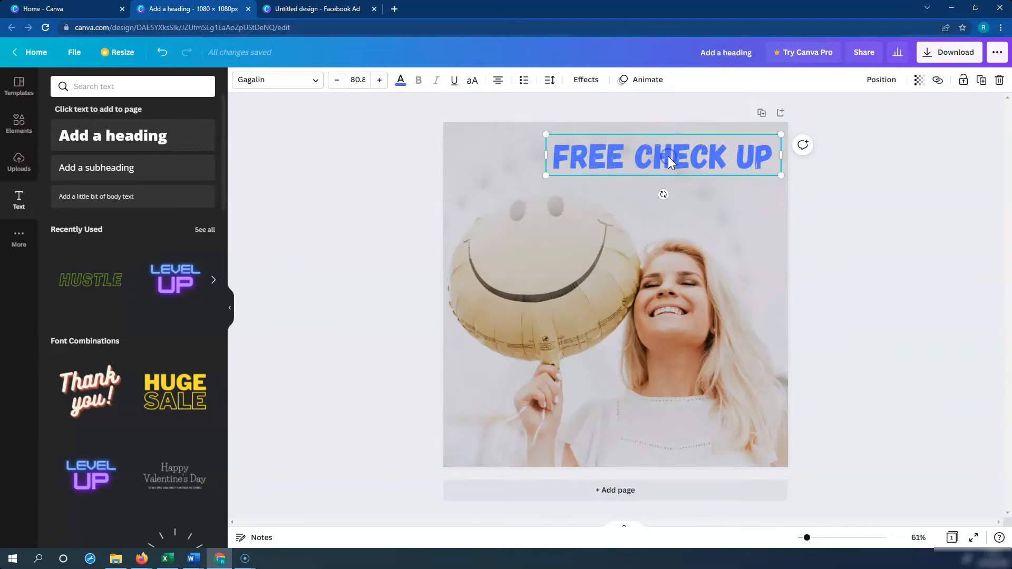
click(592, 87)
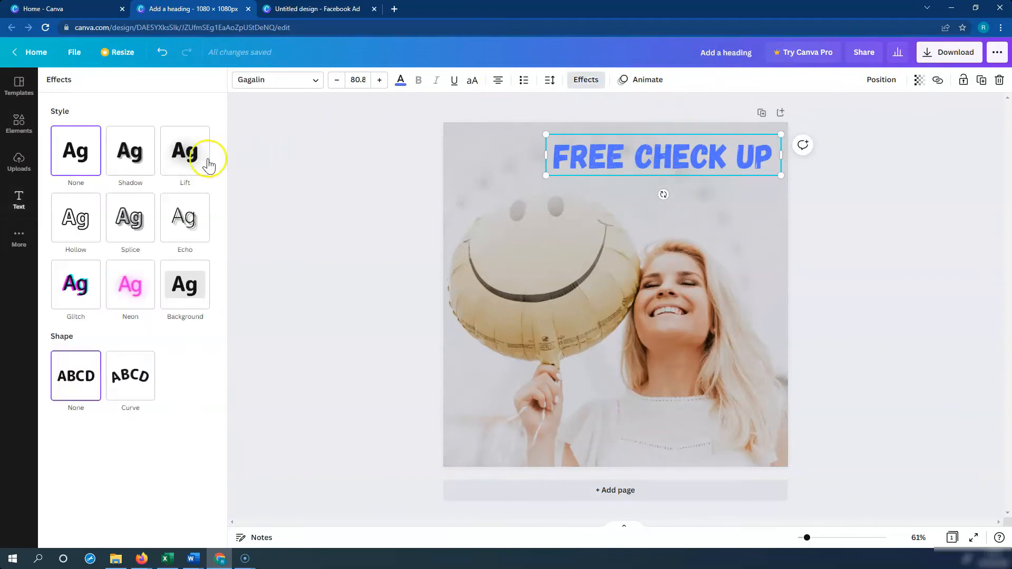
click(131, 157)
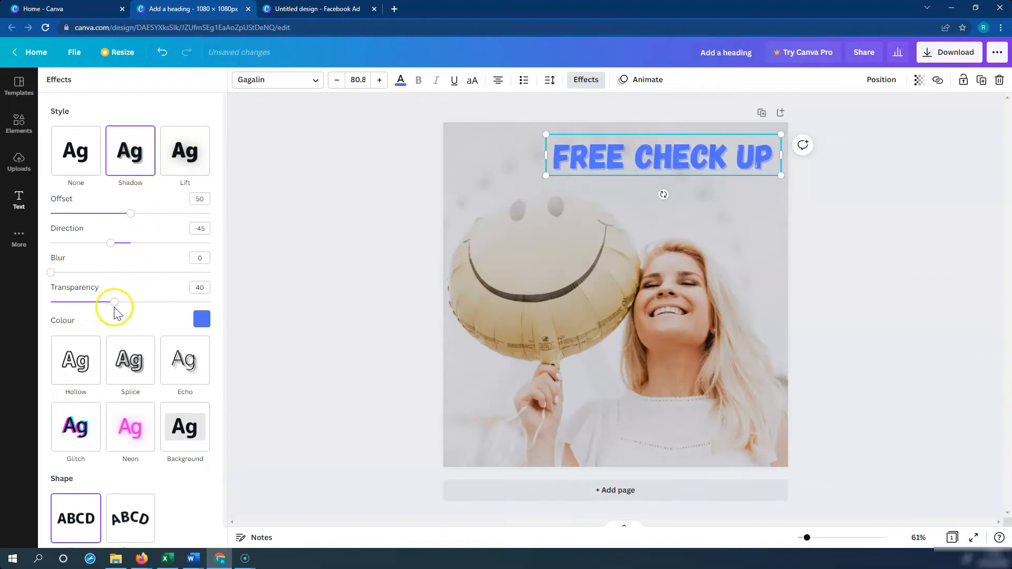
click(208, 323)
click(114, 364)
drag(115, 305, 208, 311)
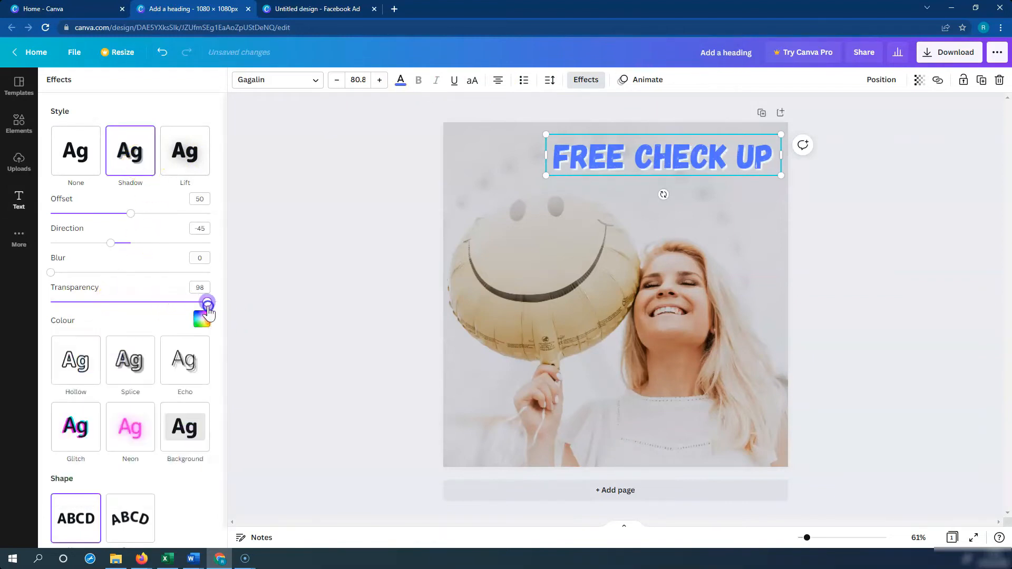
click(189, 163)
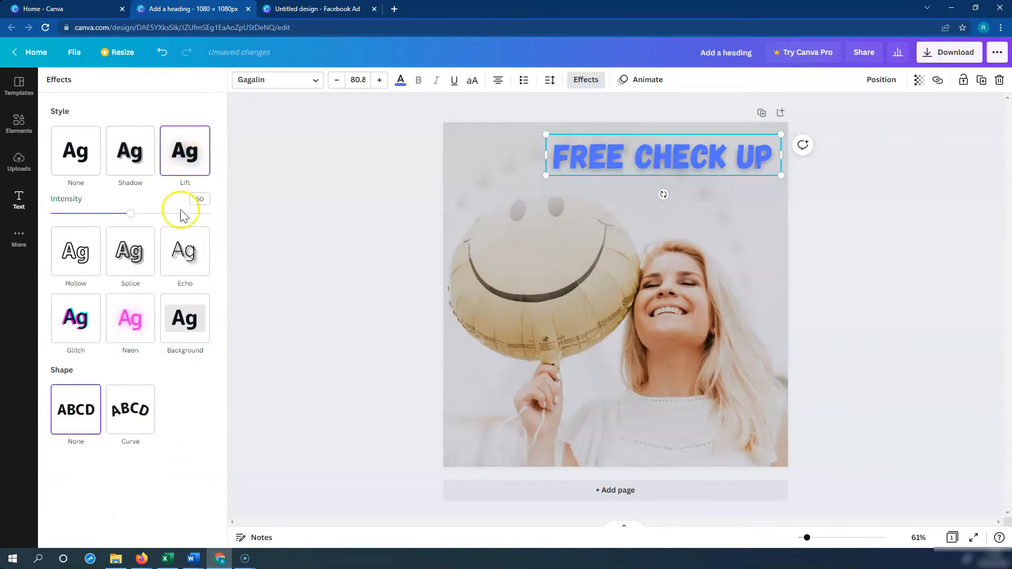
mouse_move(134, 216)
mouse_down()
mouse_move(179, 216)
mouse_move(129, 225)
mouse_up()
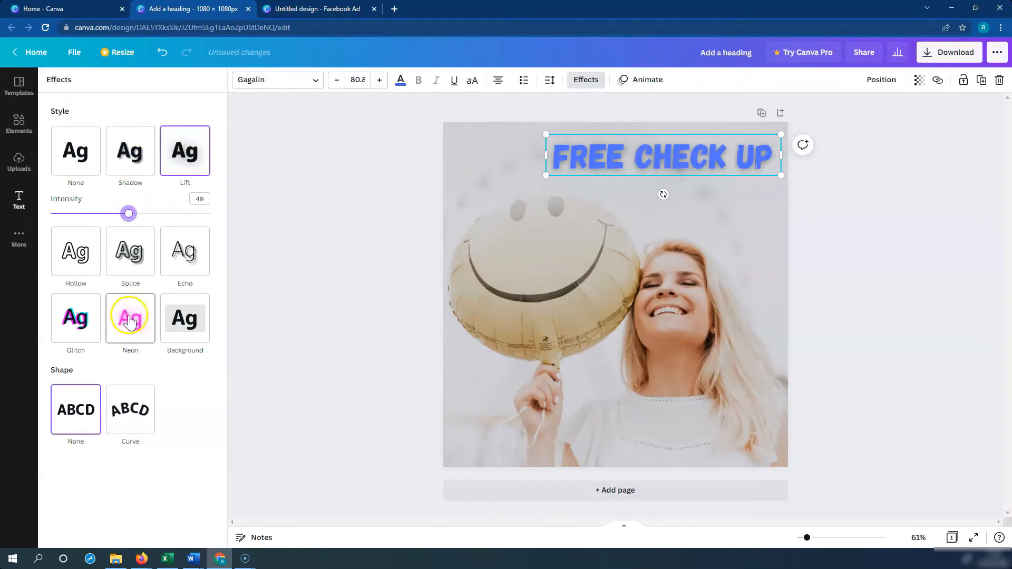
Apply the Shadow effect to the heading in white with the transparency set to 100
click(132, 163)
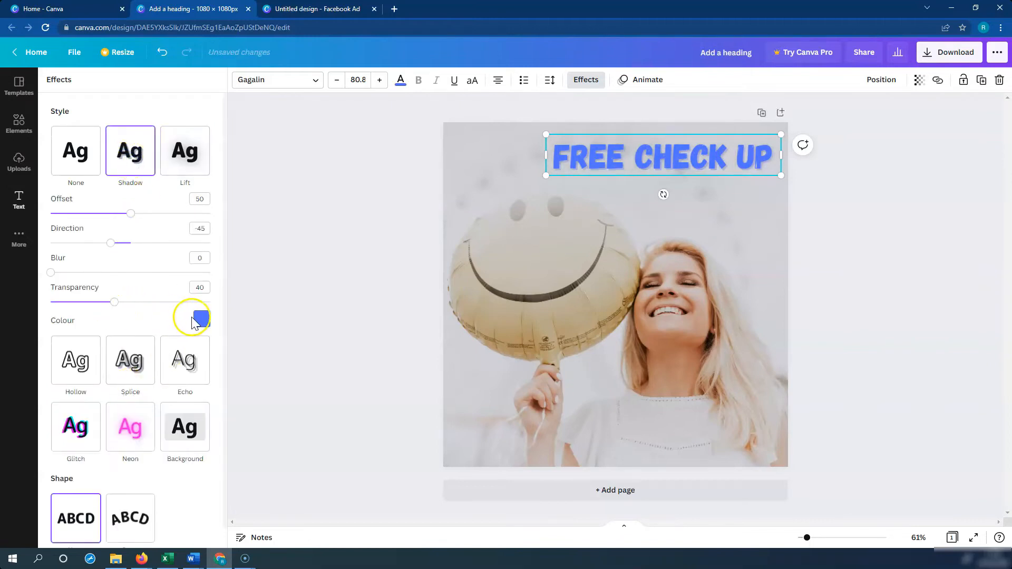
click(201, 322)
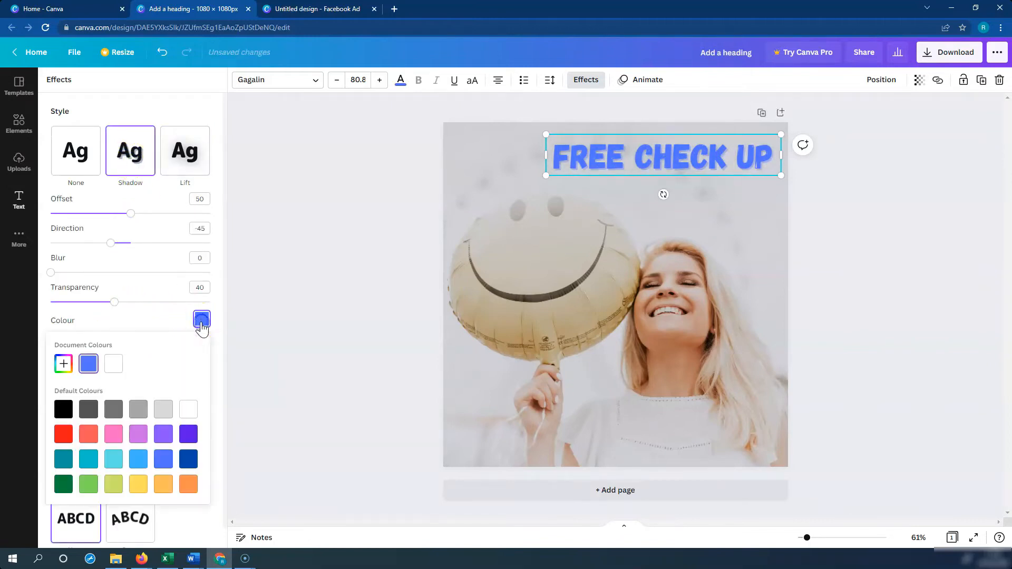
drag(114, 302, 209, 303)
click(208, 320)
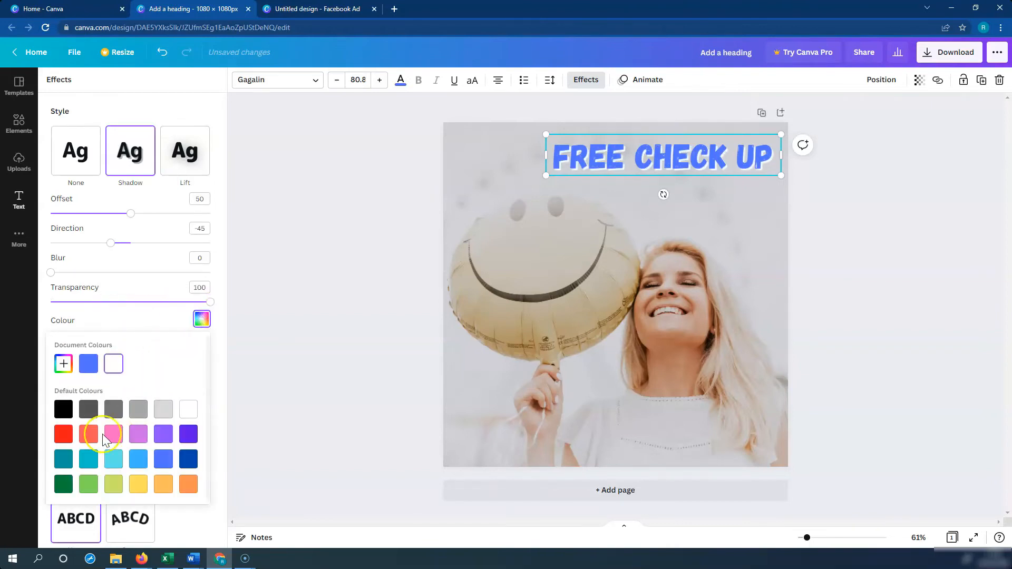
Scale the heading down to size 69.3, keeping it in the upper-right area of the photo, and deselect it
click(663, 157)
click(663, 157)
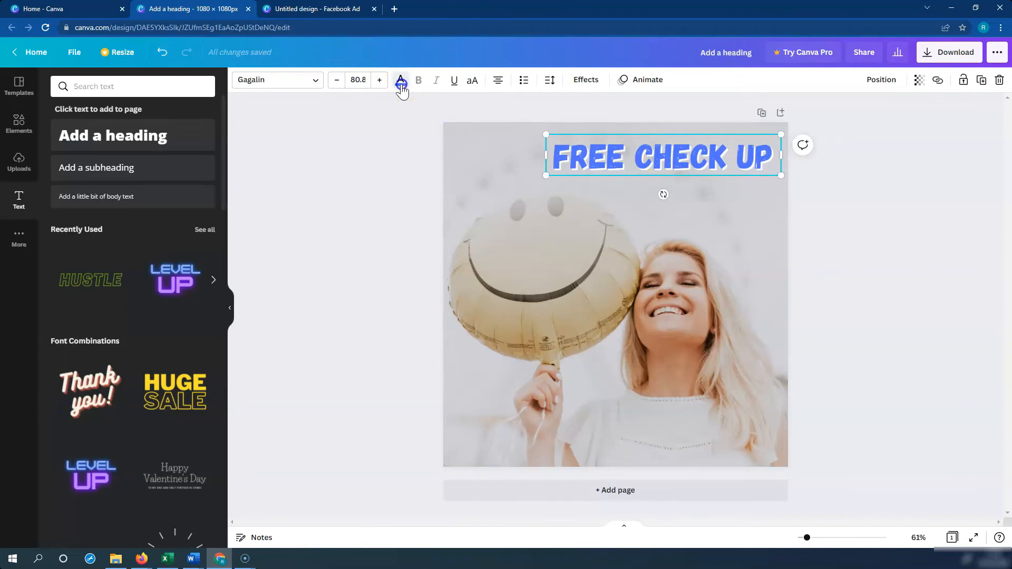
click(400, 80)
drag(541, 177, 579, 169)
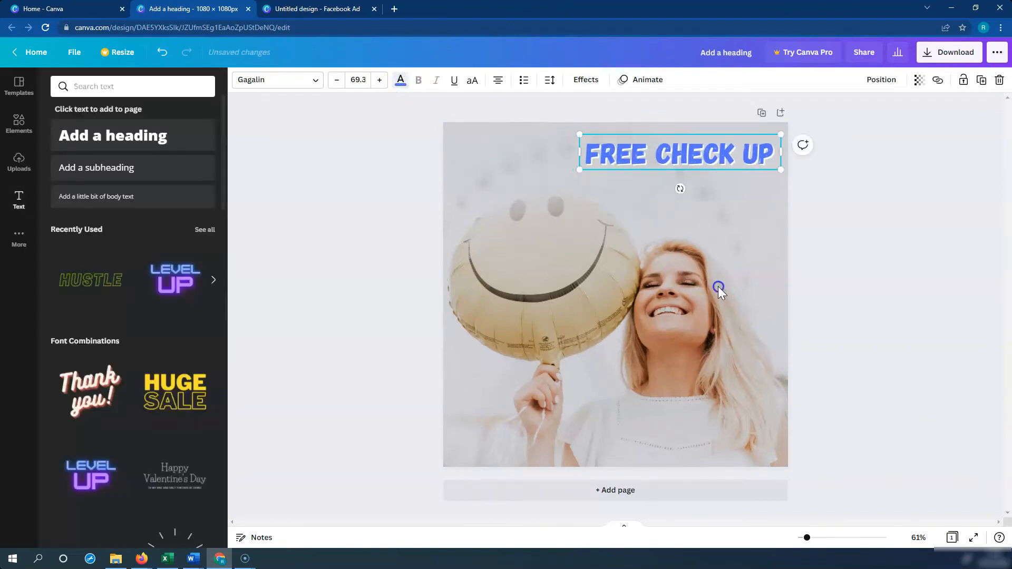
click(878, 285)
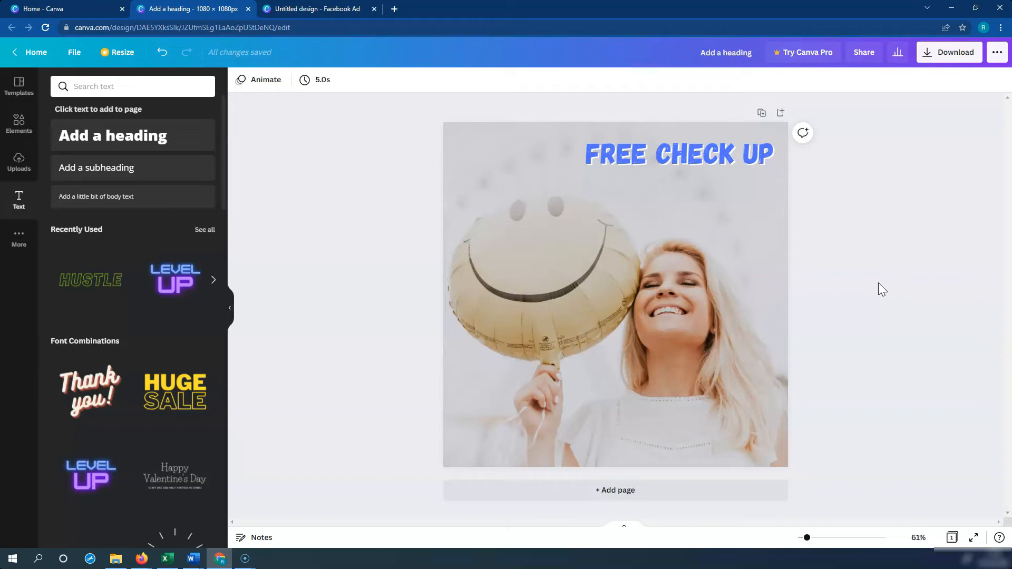
click(853, 230)
Search the element library for "sleep" with the blank page open
click(300, 323)
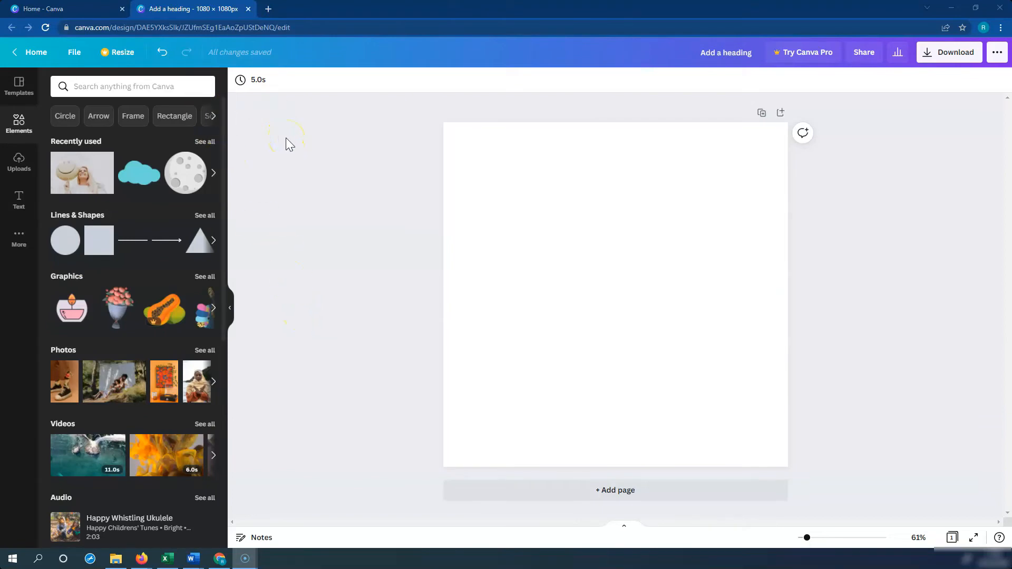
click(175, 88)
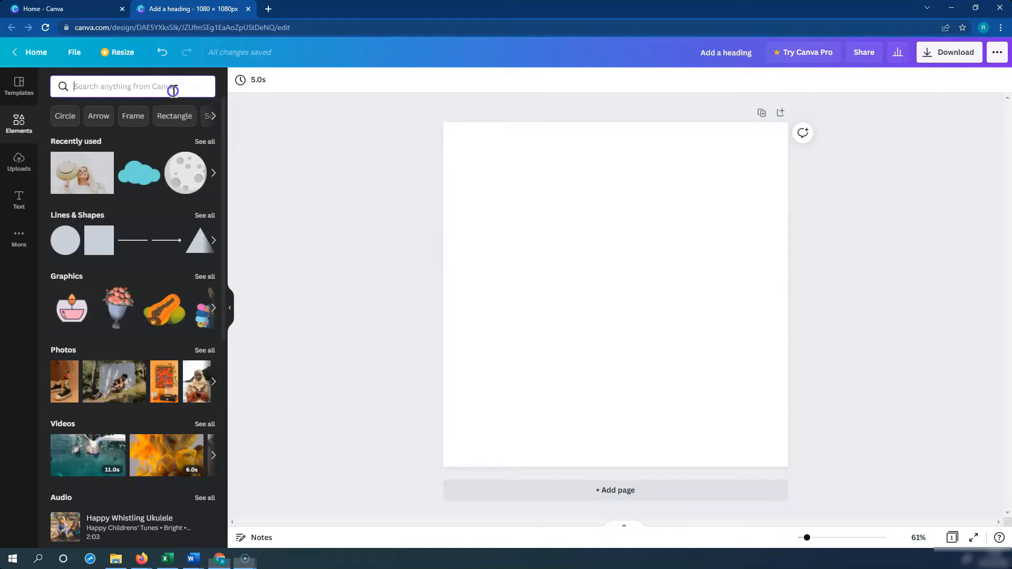
text(sleep)
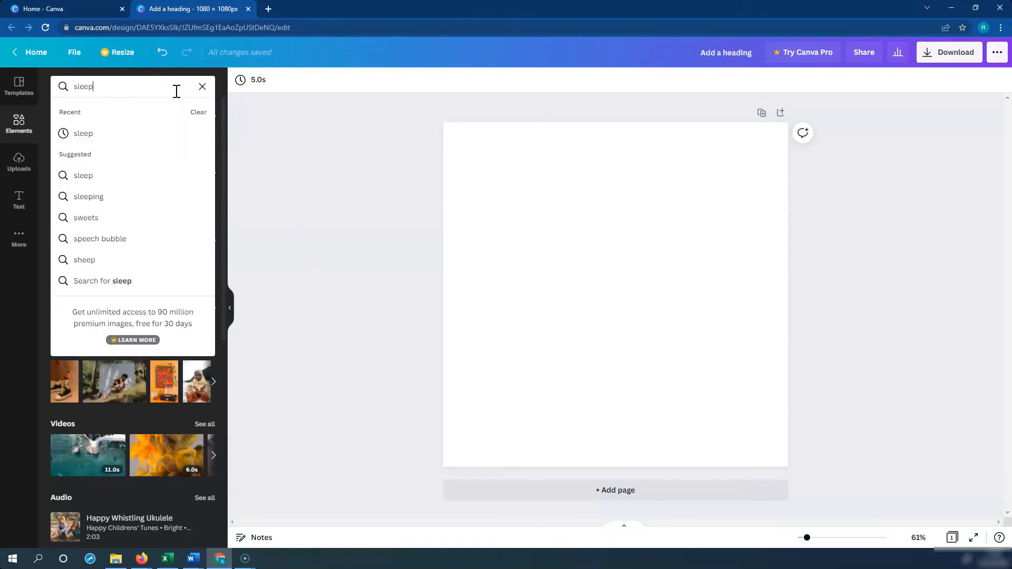
key(Return)
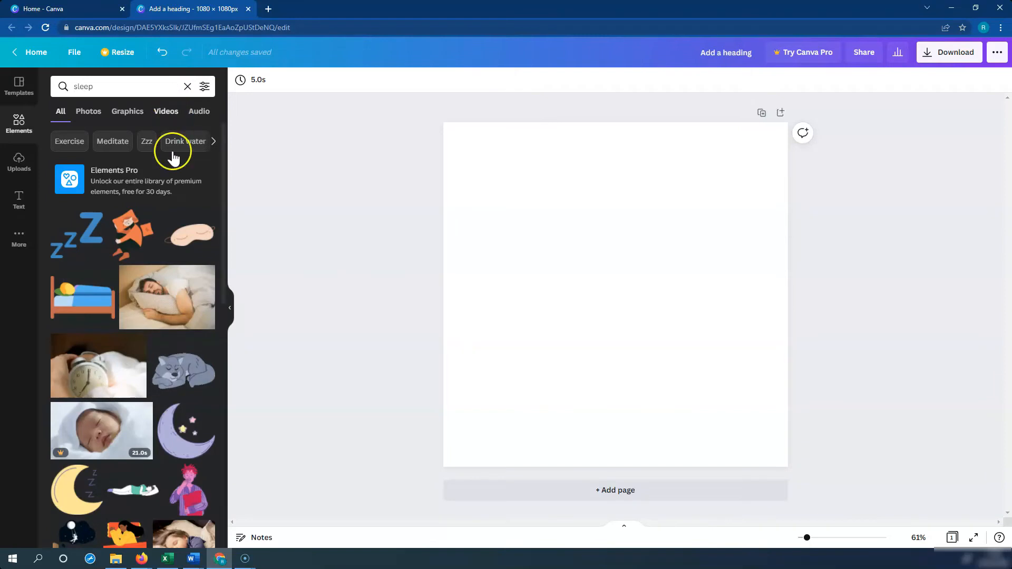
Browse the "sleep" results and fill the blank page with the photo of a red-haired woman asleep in a dark bedroom
scroll(177, 283, down, 3)
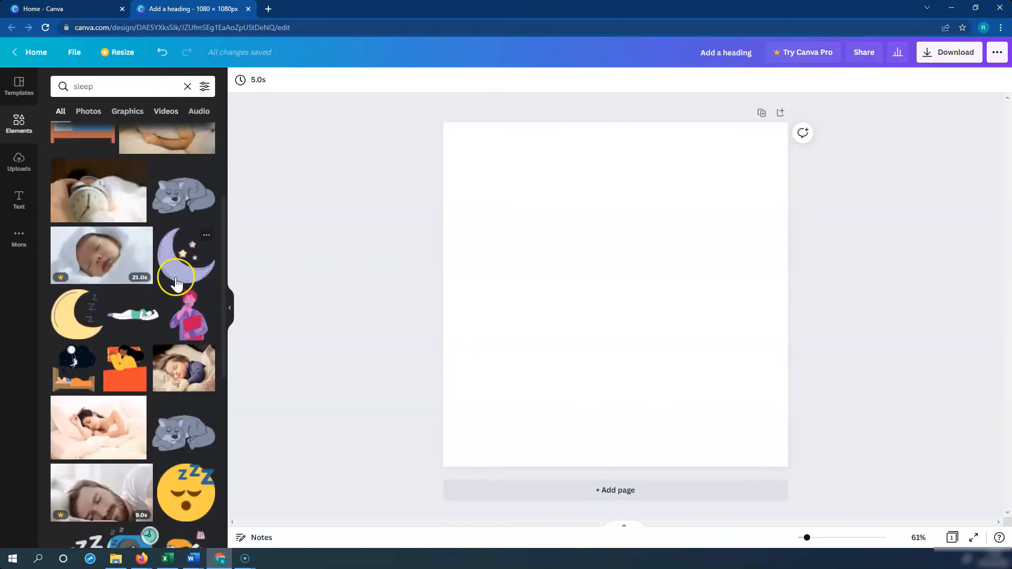
scroll(200, 324, down, 3)
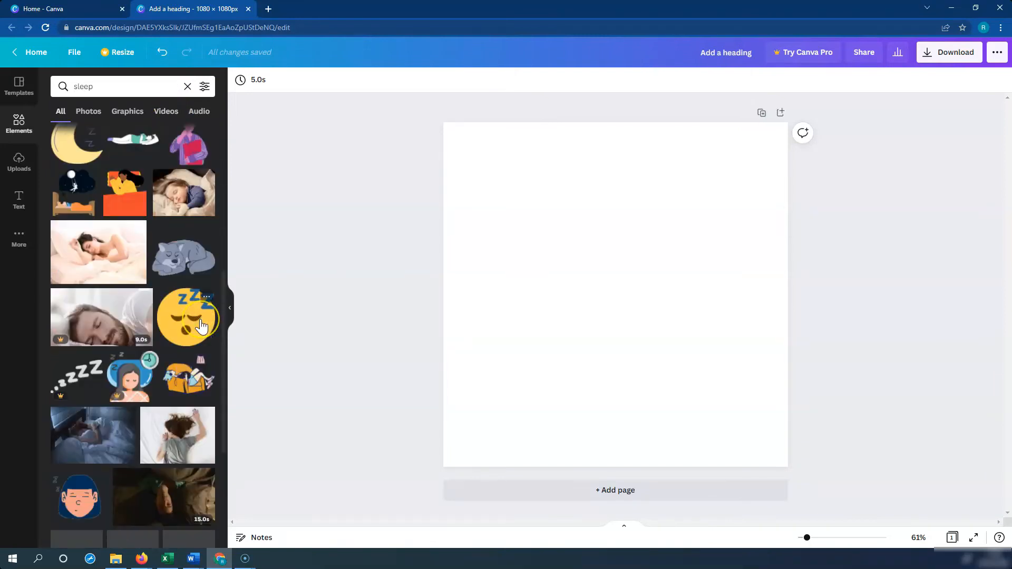
scroll(201, 325, up, 3)
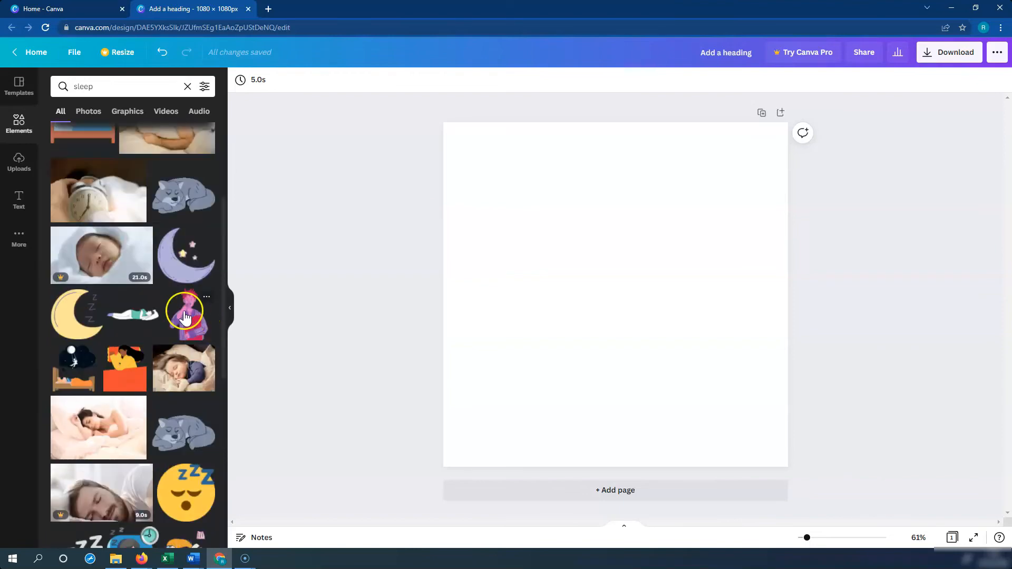
scroll(185, 315, down, 3)
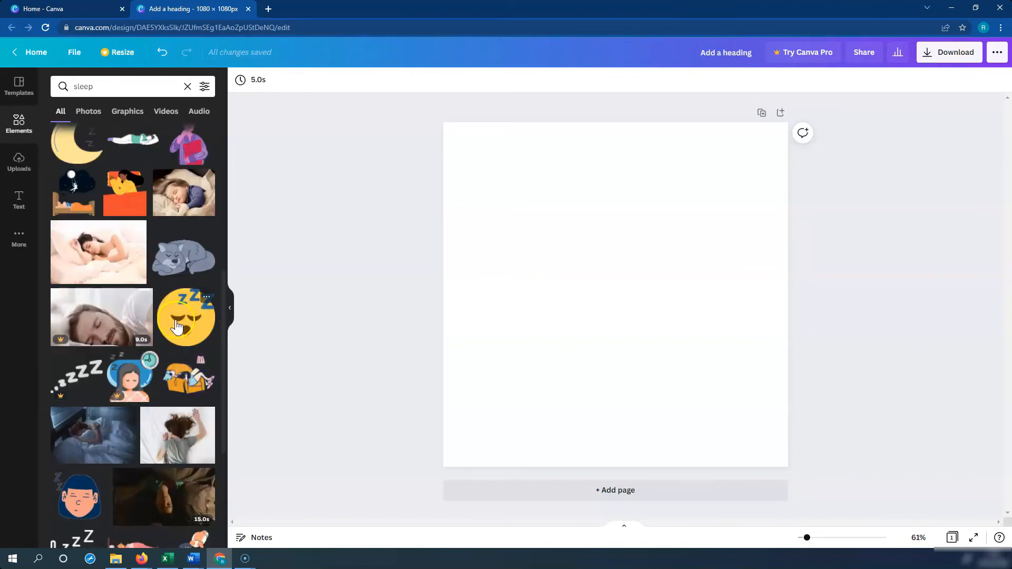
scroll(185, 322, down, 3)
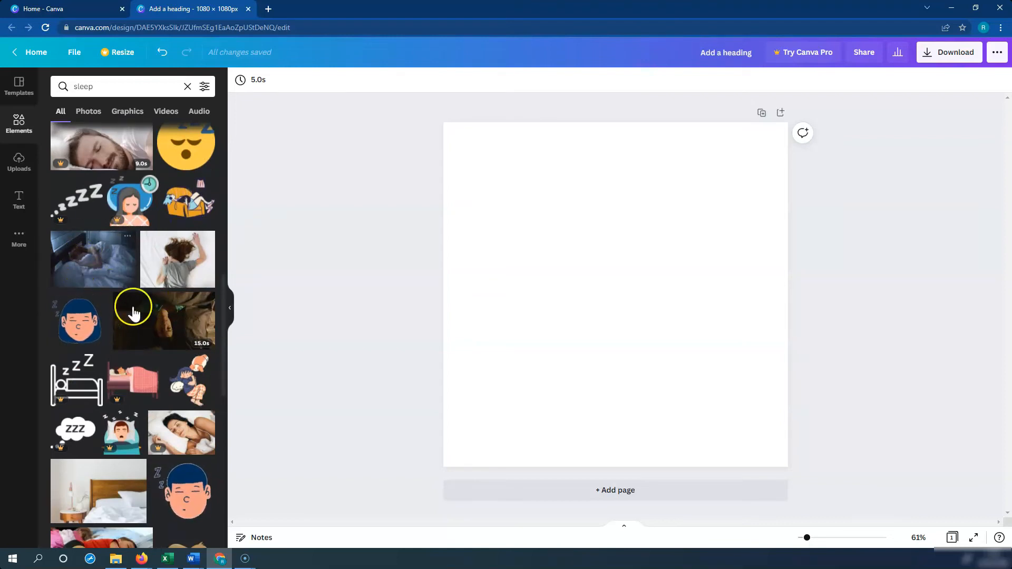
scroll(134, 305, up, 3)
scroll(135, 316, up, 3)
scroll(180, 282, down, 6)
drag(86, 269, 595, 368)
Replace the page's background photo with the alarm clock on white bedding from the "sleep" results
scroll(137, 306, down, 6)
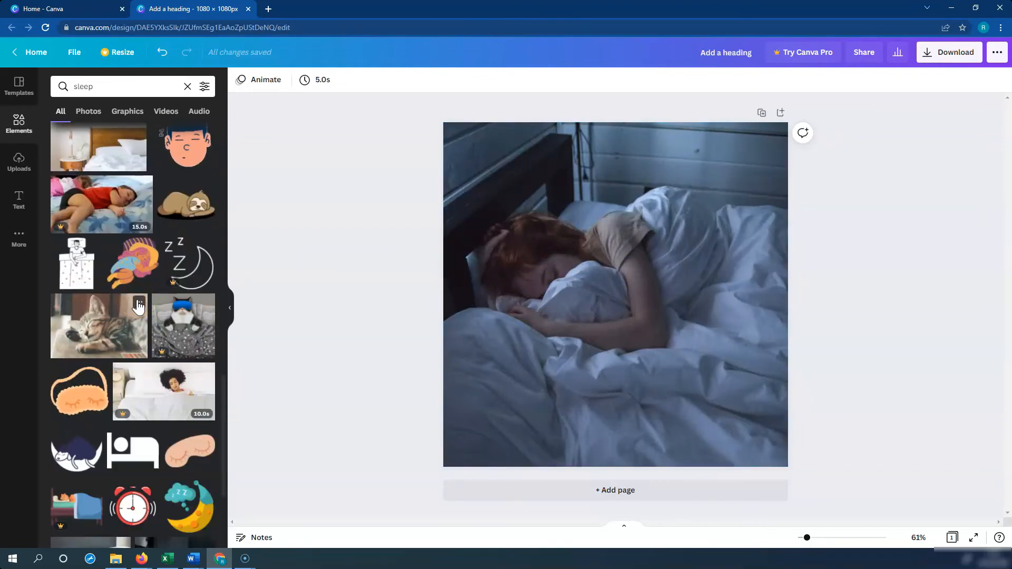
scroll(136, 306, up, 9)
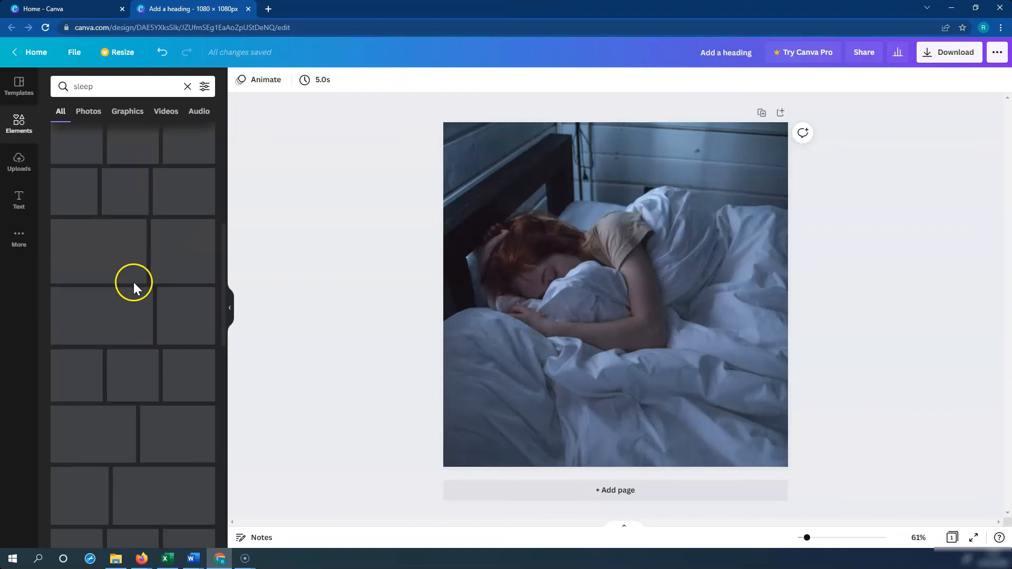
scroll(134, 364, up, 8)
drag(129, 337, 463, 307)
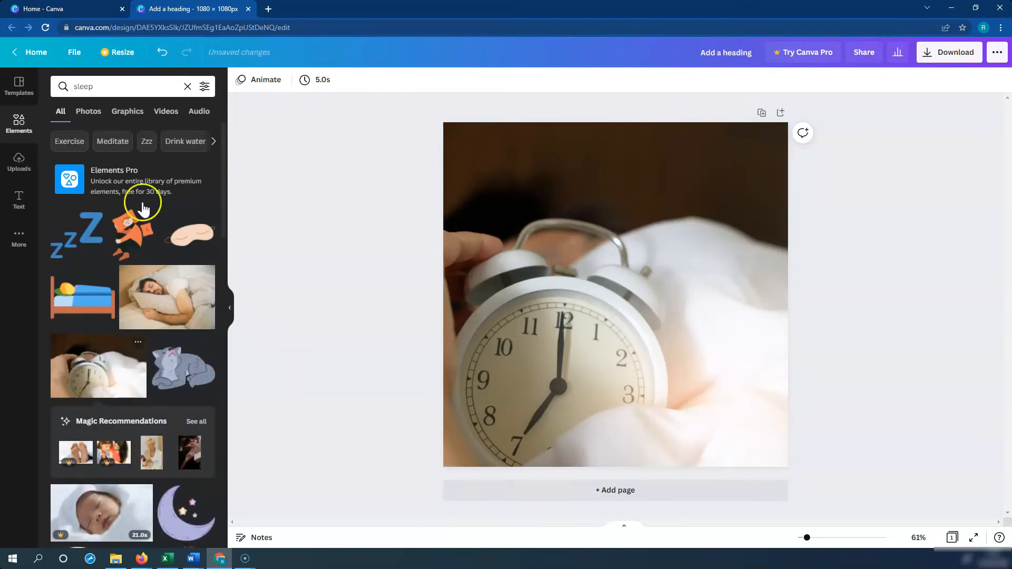
Search the element library for "tired" and look through the results
drag(142, 84, 69, 82)
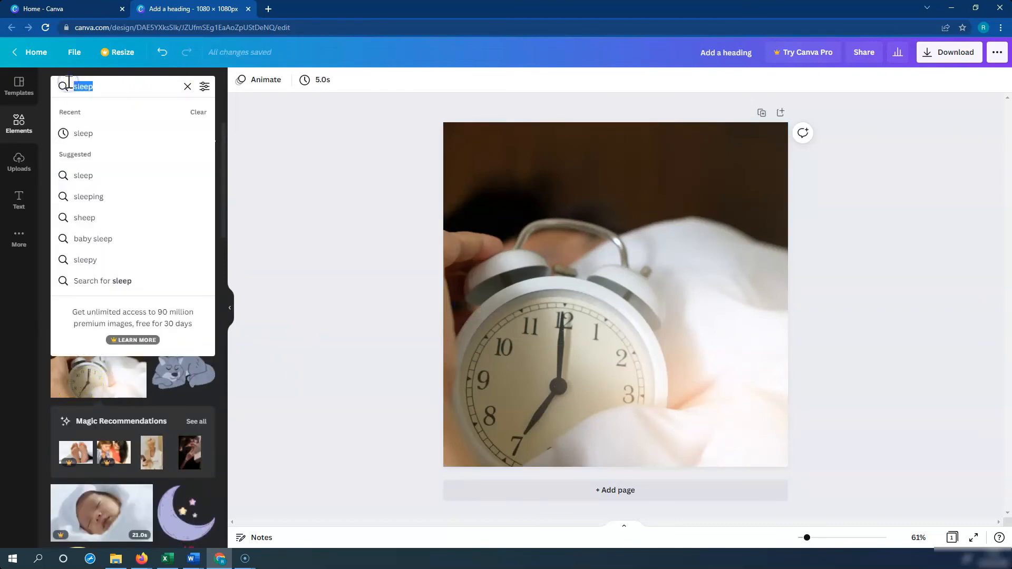
text(tired)
key(Return)
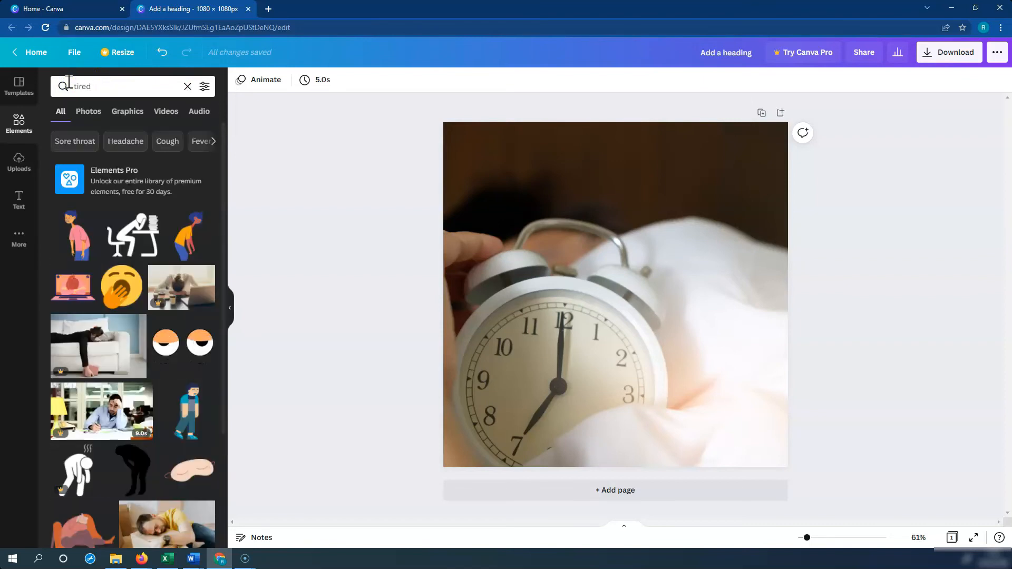
scroll(169, 221, down, 5)
scroll(153, 419, up, 5)
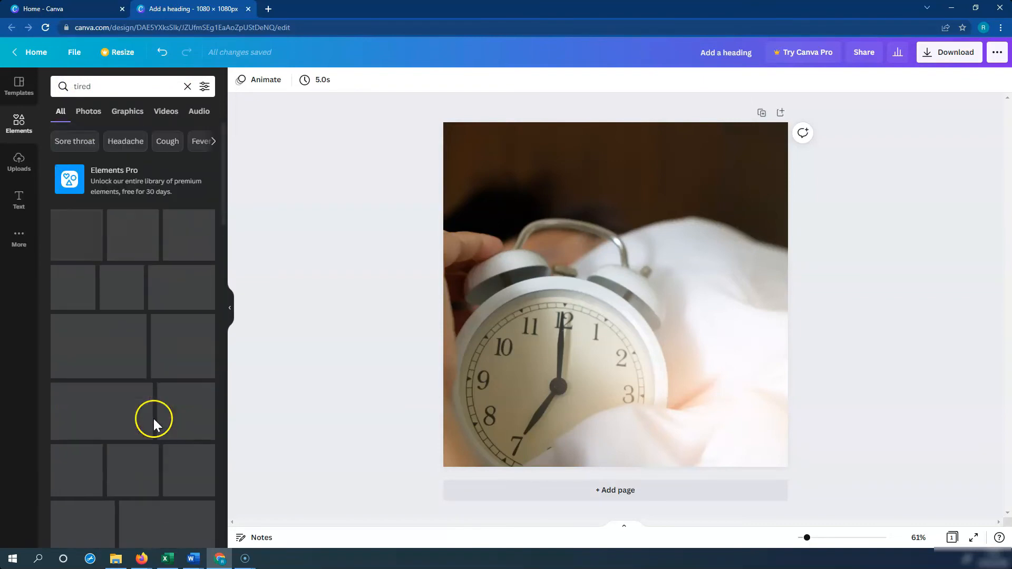
Search the element library for "sleep" and fill the page with the photo of the woman in a grey shirt lying face down
click(187, 86)
text(sleep)
key(Return)
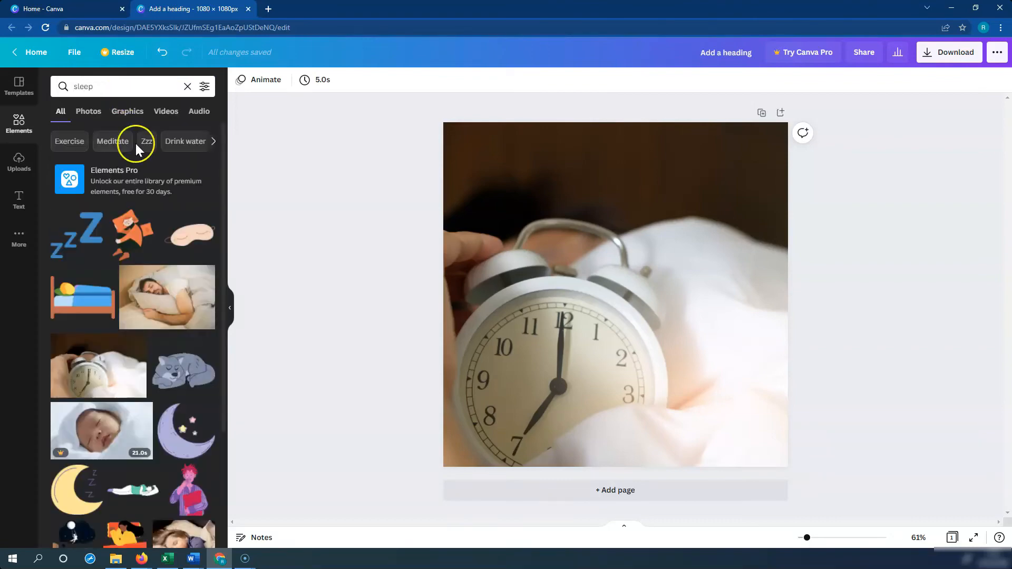
scroll(160, 339, down, 10)
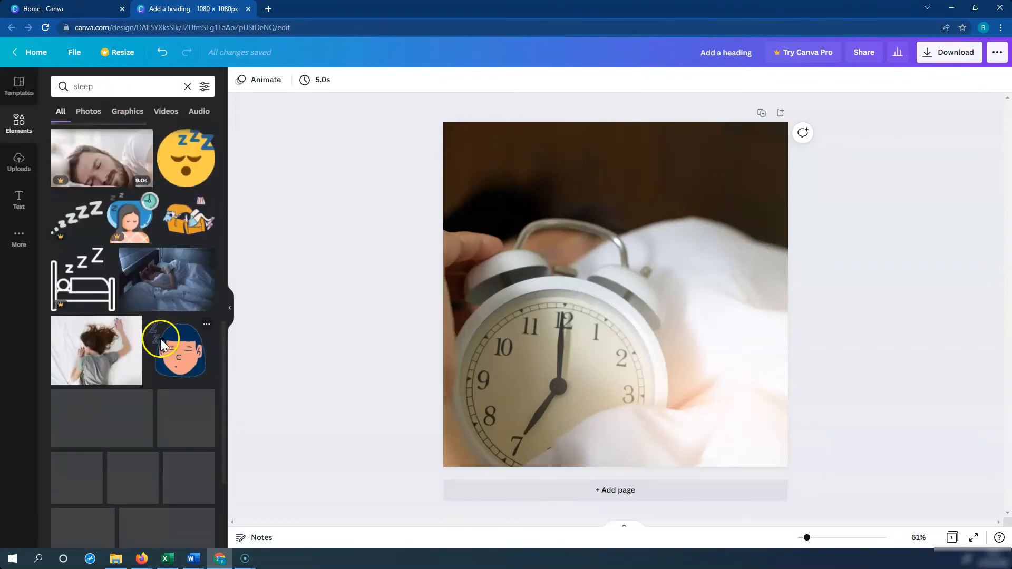
drag(95, 342, 450, 291)
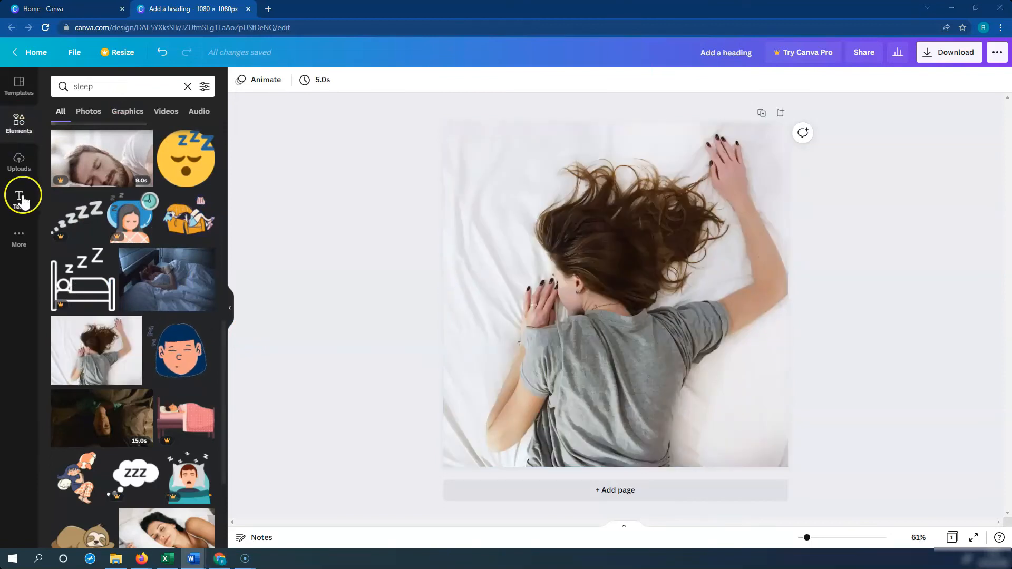
Add a heading to the page reading "Need help with sleep?"
click(21, 199)
click(113, 135)
double_click(717, 153)
drag(734, 156, 526, 158)
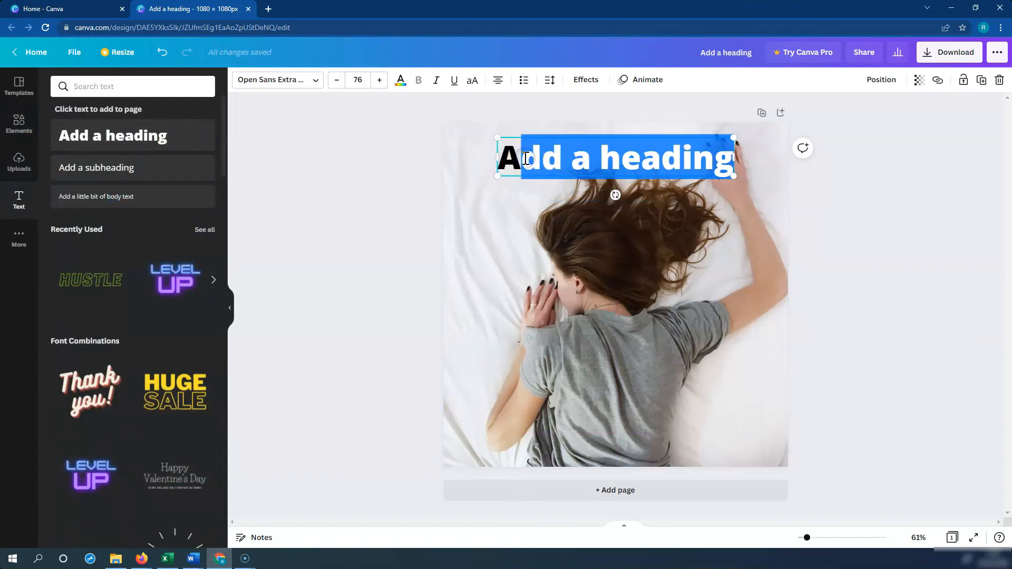
key(BackSpace)
key(BackSpace)
text(Need help with sleep?)
click(656, 246)
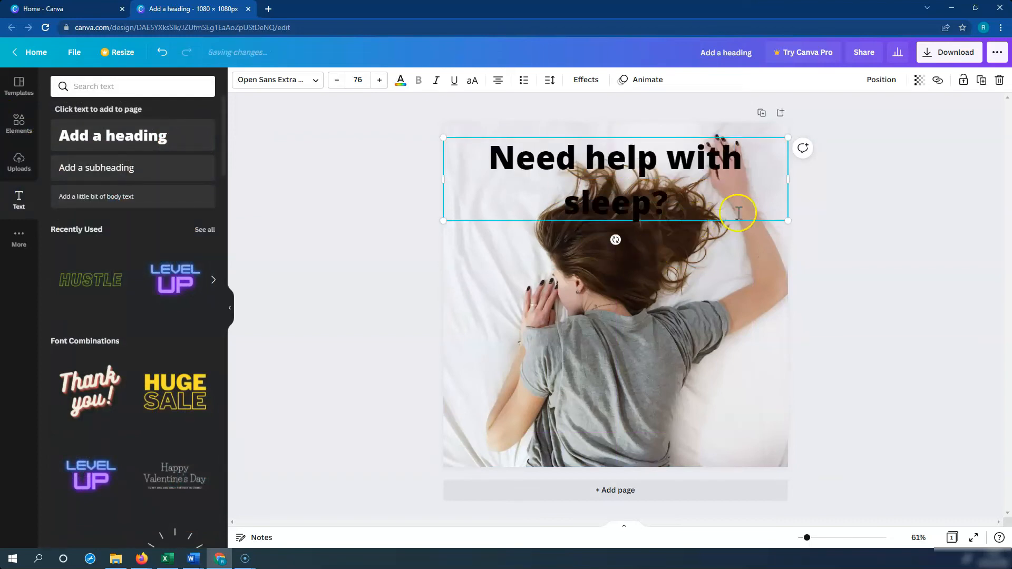
Narrow the heading to four one-word lines, scale it to size 54.6, and place it in the photo's upper-left corner beside the woman's hair
drag(786, 179, 574, 183)
drag(503, 250, 486, 238)
drag(556, 299, 554, 298)
drag(514, 239, 552, 246)
drag(597, 306, 560, 258)
drag(523, 229, 504, 230)
click(645, 235)
Try Glacial Indifference, Inter and Lato on the heading, settle on the League Spartan font, and deselect it
click(514, 181)
click(303, 85)
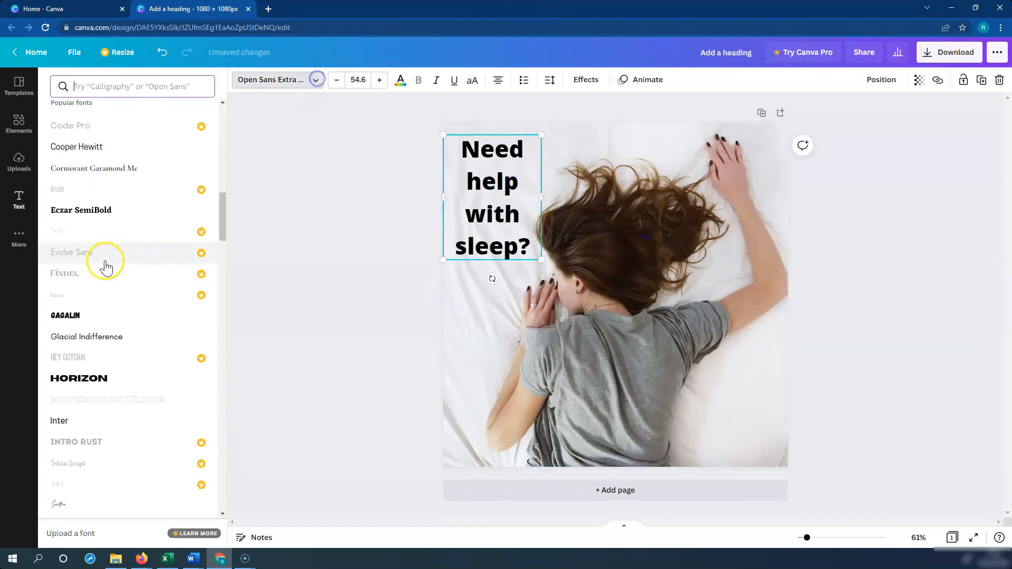
click(98, 336)
click(96, 420)
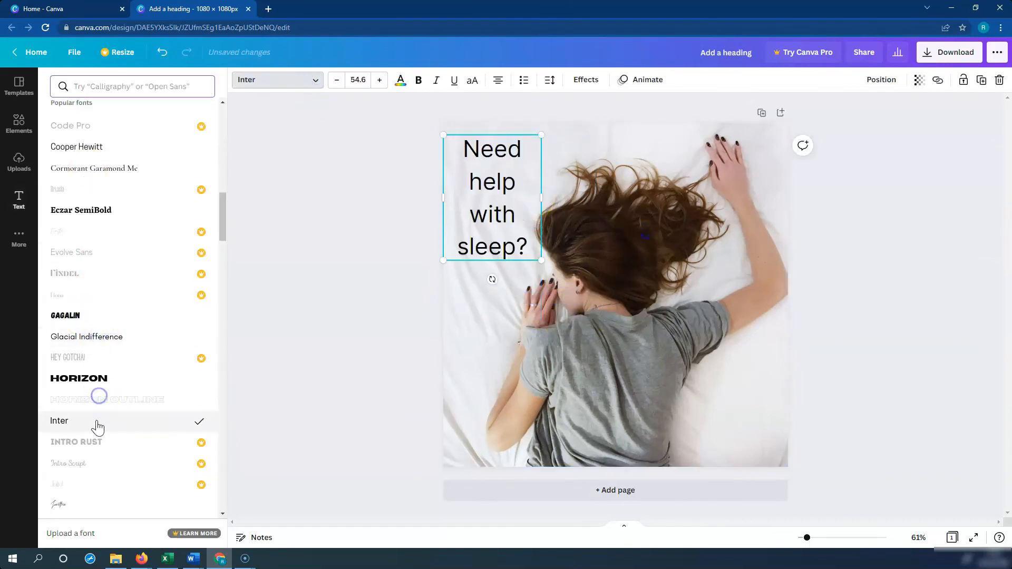
scroll(112, 380, down, 3)
click(126, 421)
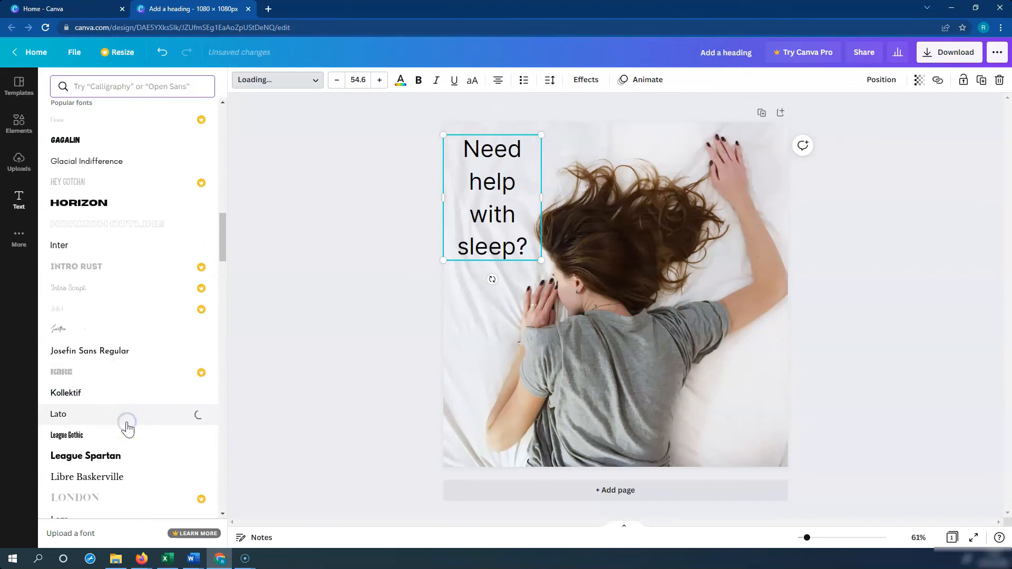
scroll(128, 427, down, 3)
click(94, 282)
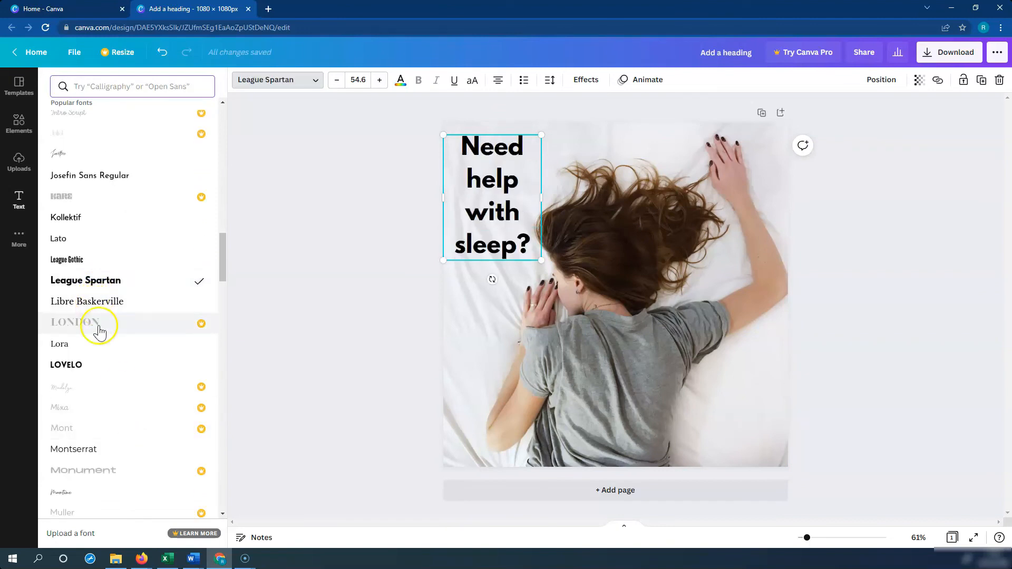
click(661, 249)
click(595, 193)
Change the "Need help with sleep?" heading's text colour to white
click(457, 169)
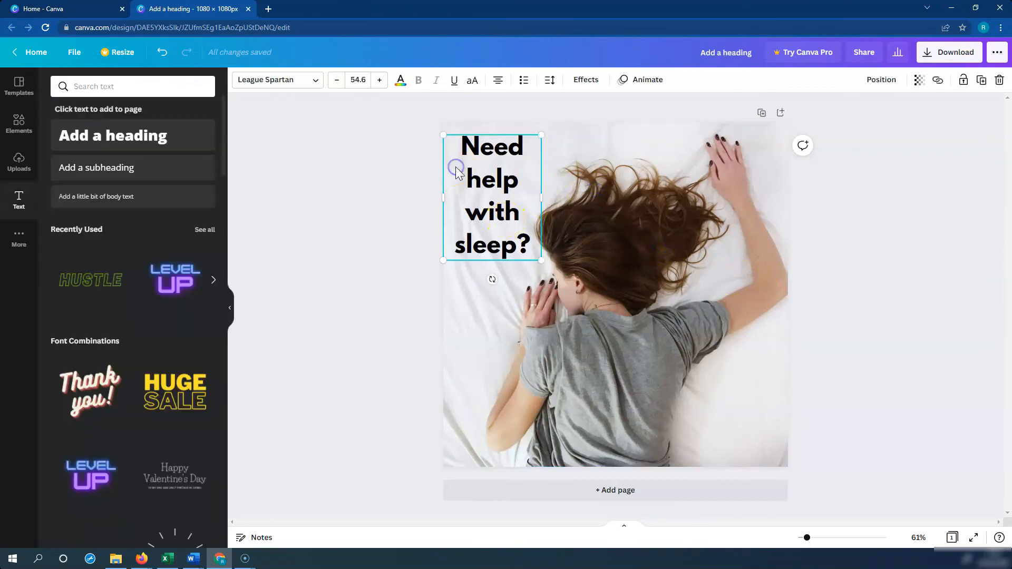
click(400, 79)
click(203, 232)
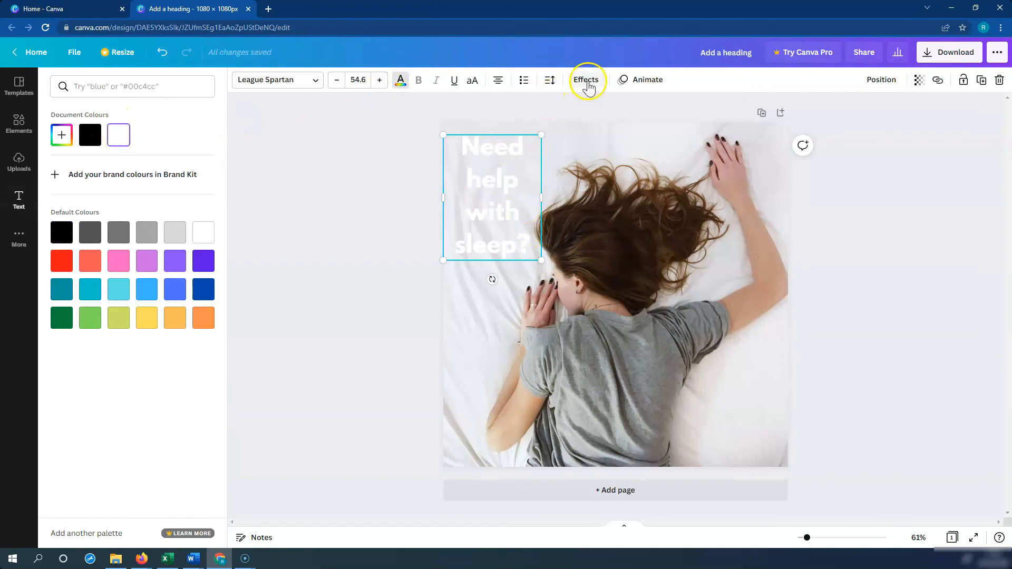
click(585, 239)
Apply the Shadow effect to the heading in black with the transparency set to 100
click(510, 211)
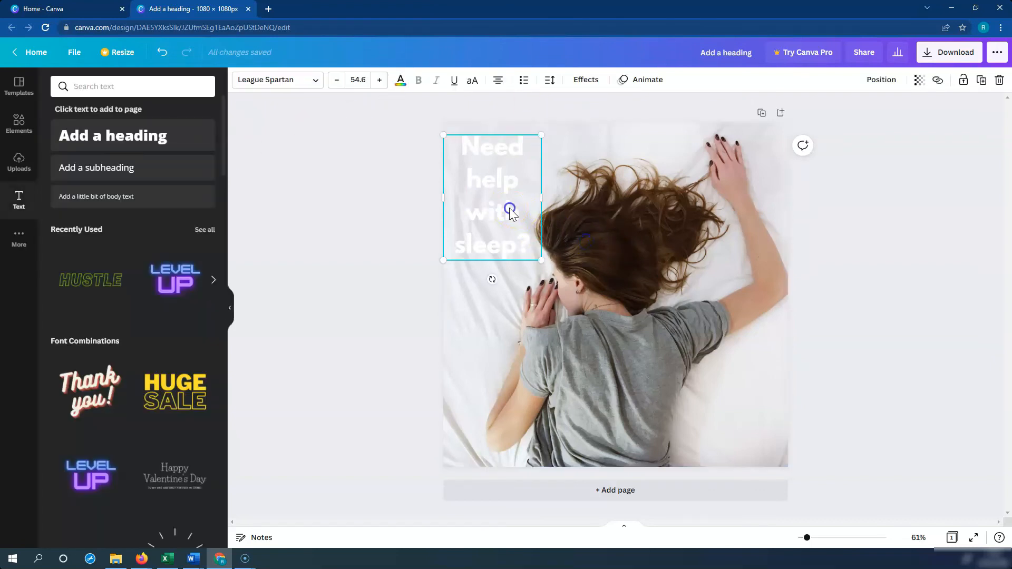
click(585, 79)
click(132, 154)
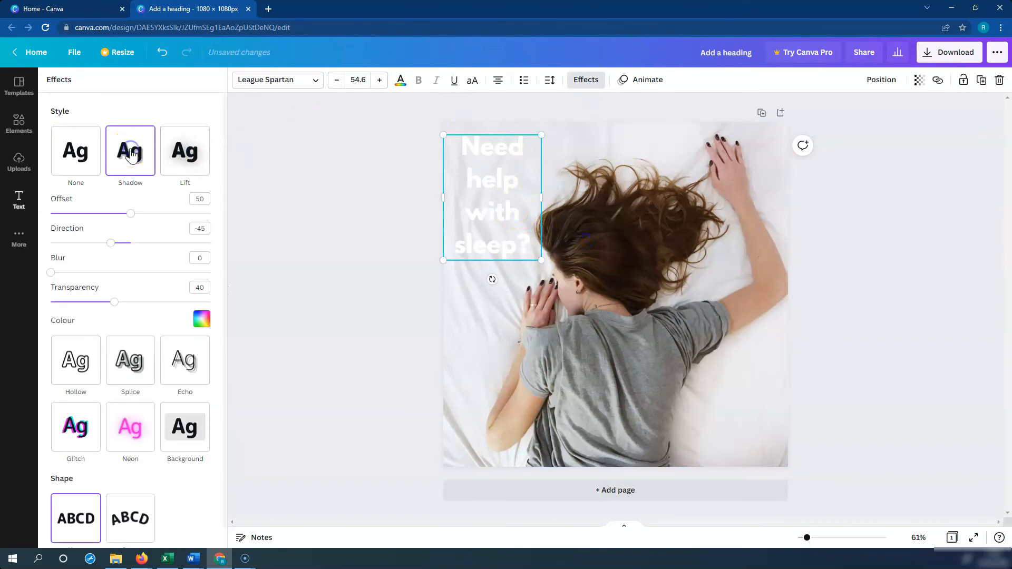
drag(119, 304, 222, 309)
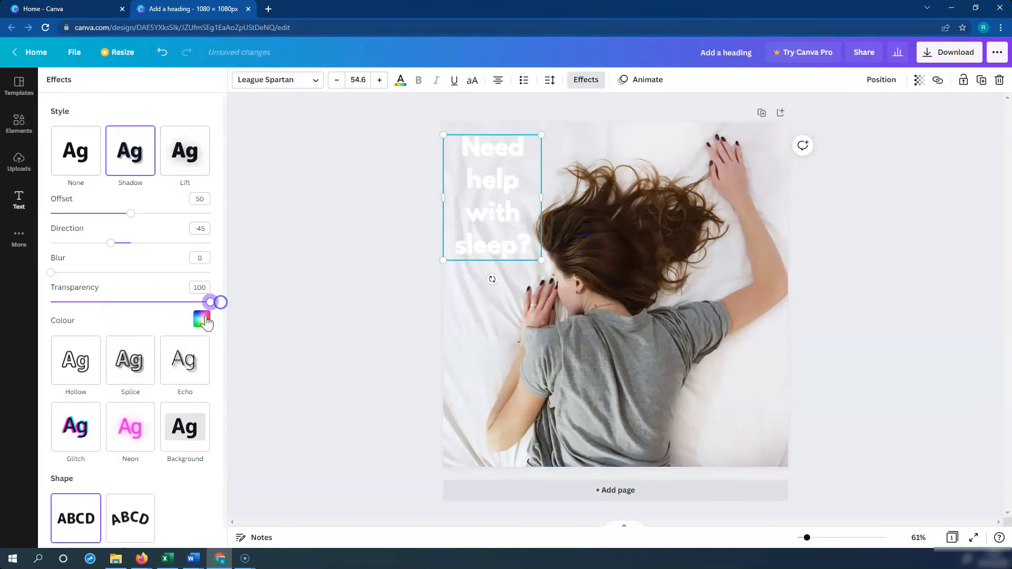
click(206, 323)
click(61, 410)
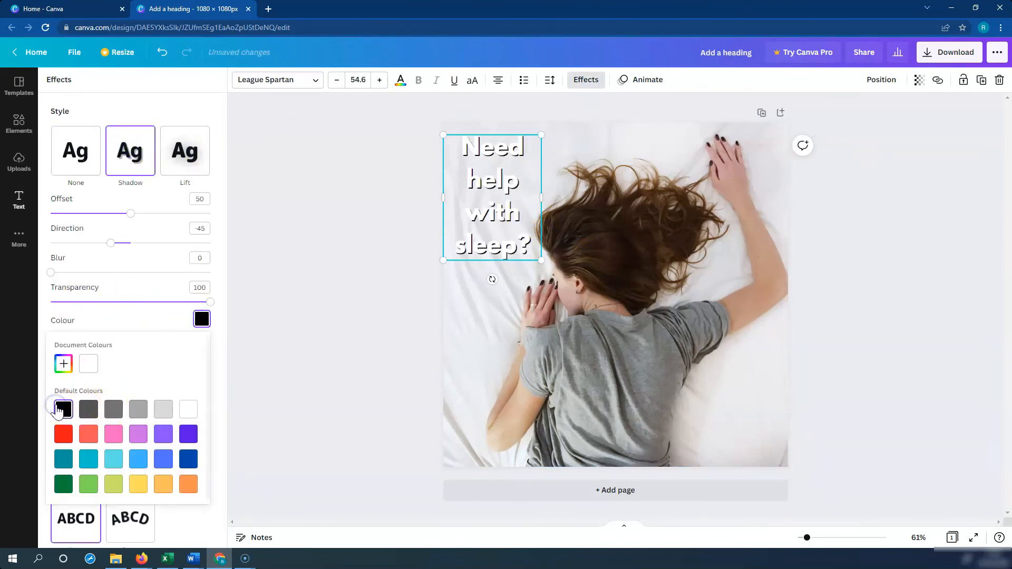
click(317, 315)
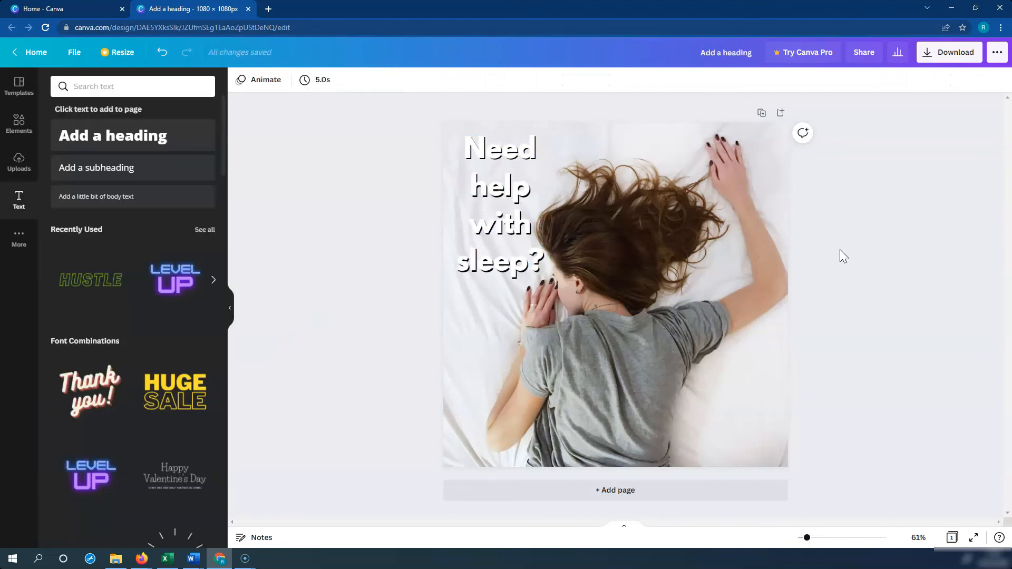
Examine the file types offered for downloading the design, and close the download options without downloading
click(933, 59)
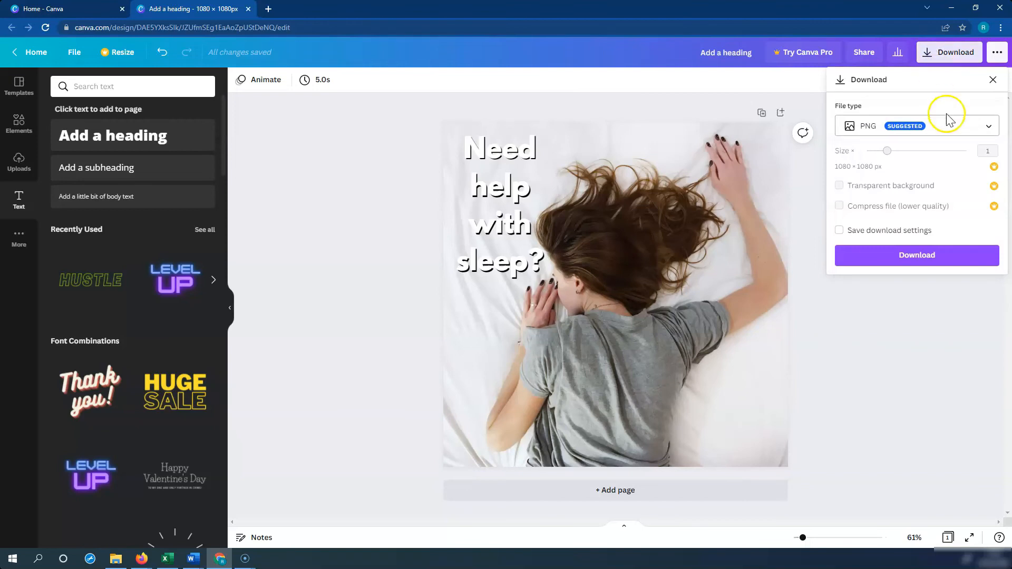
click(986, 126)
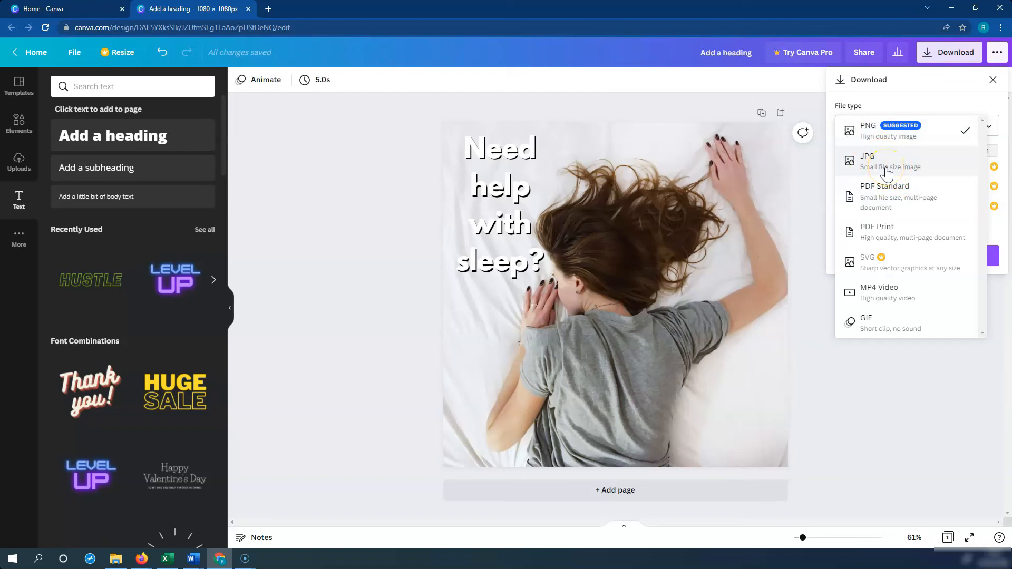
click(400, 220)
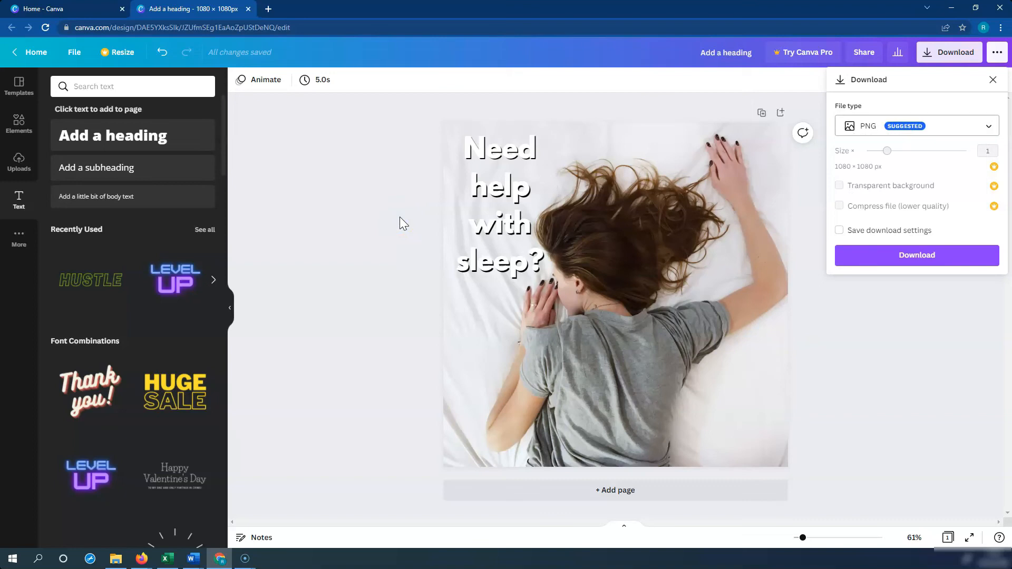
click(400, 220)
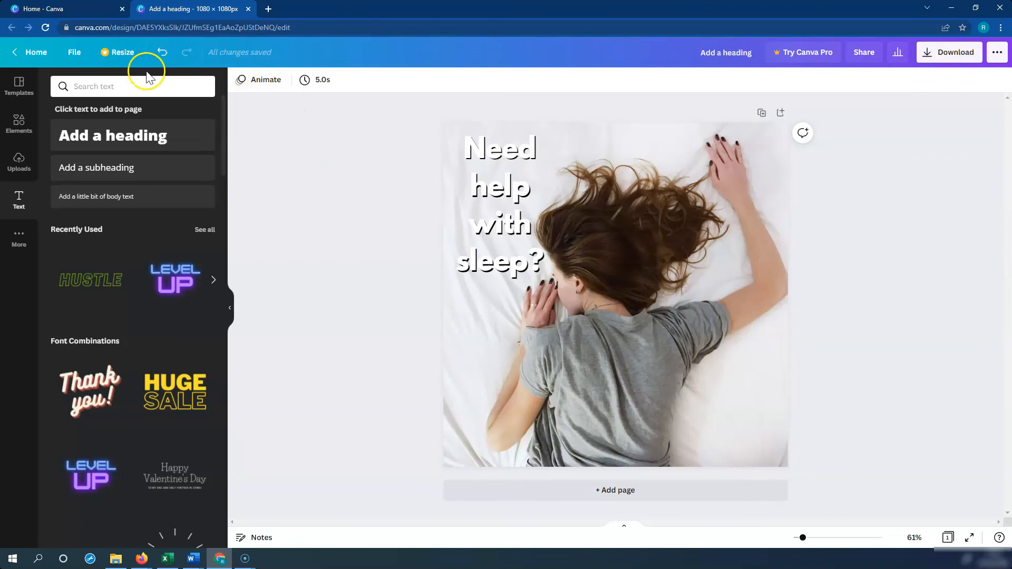
Examine the custom width and height options for resizing the design, and close them without changing the size
click(116, 52)
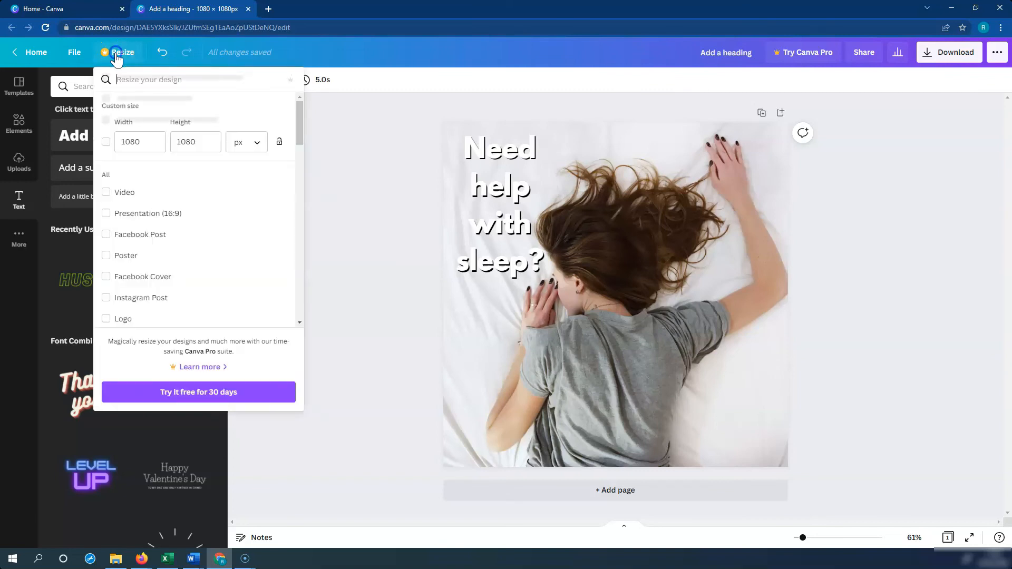
click(153, 137)
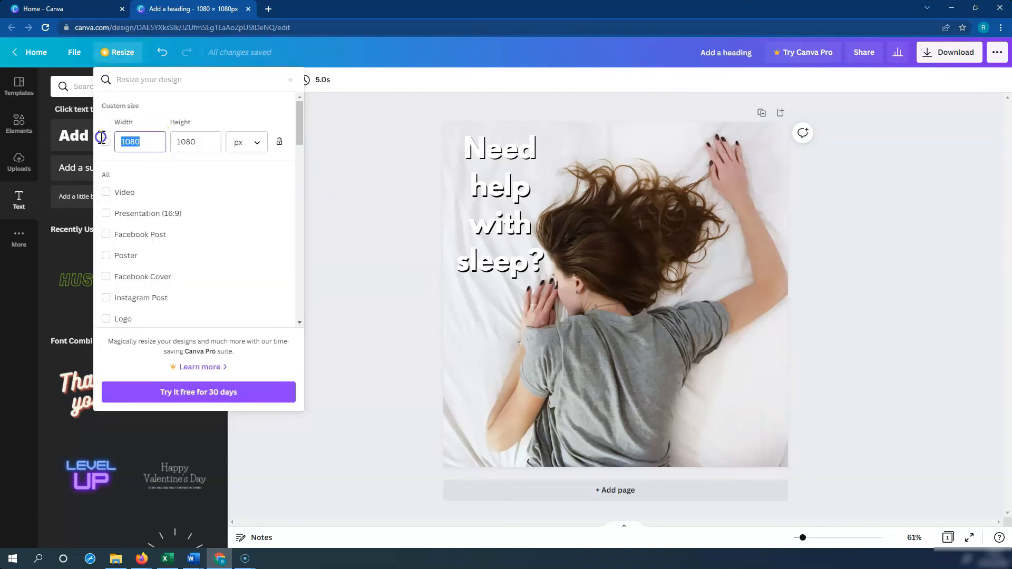
click(210, 135)
click(138, 141)
click(343, 126)
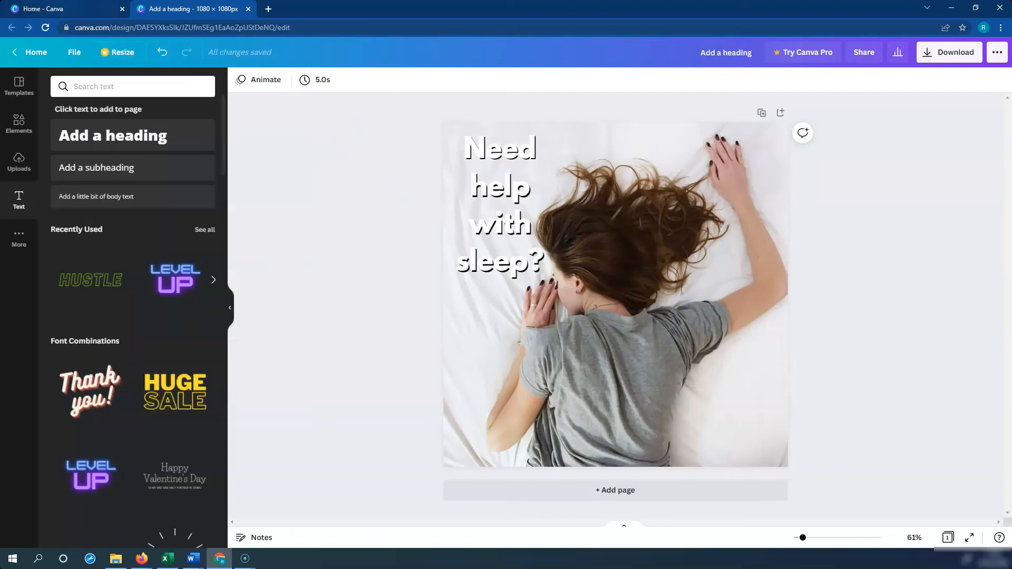
Create a new blank 1080 × 1080 px design from the suggested Instagram Post size on the Canva home page
click(55, 9)
click(812, 181)
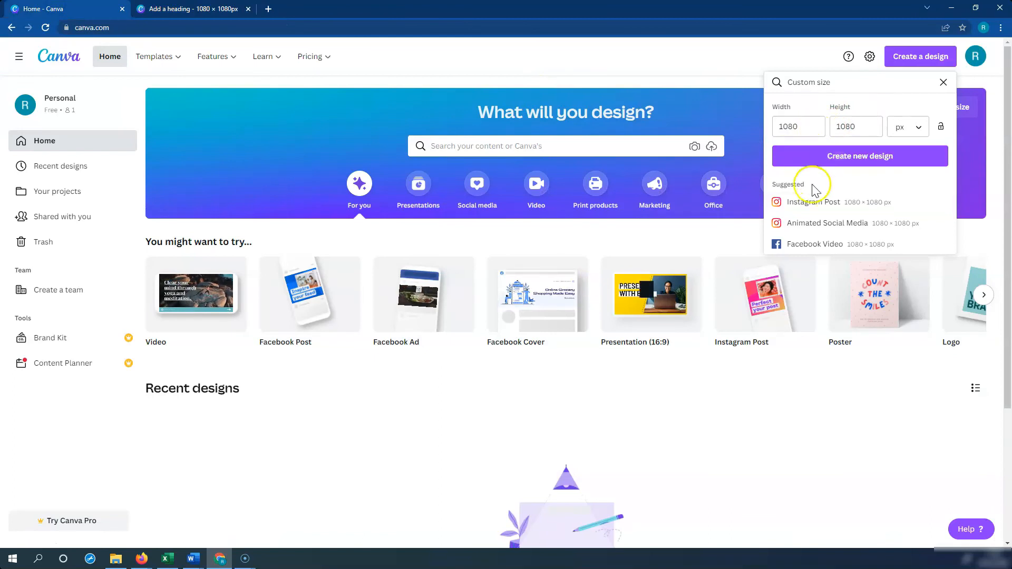
click(816, 204)
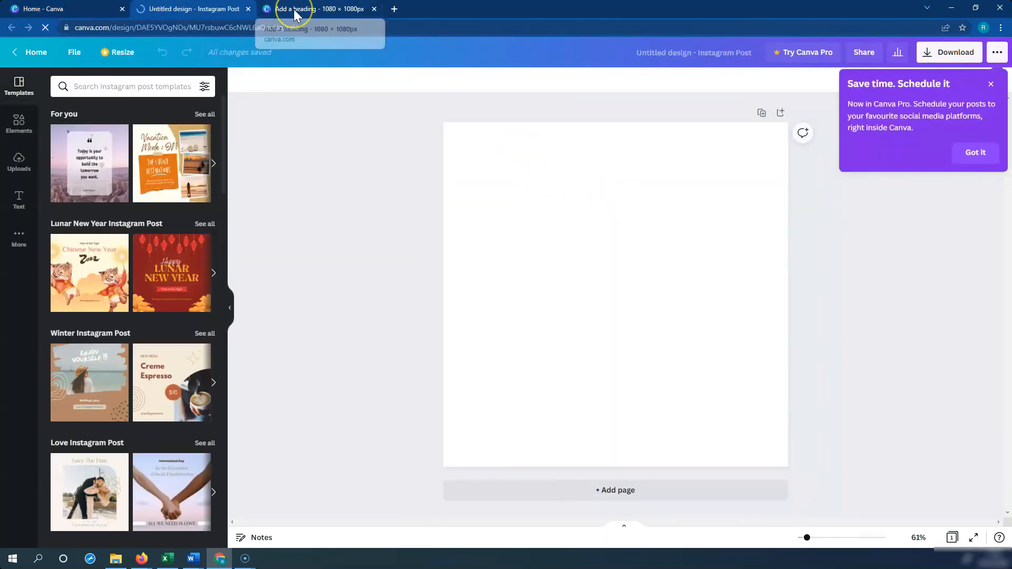
Copy the sleeping woman photo from the original ad and paste it into the blank Instagram Post design
click(295, 12)
click(648, 258)
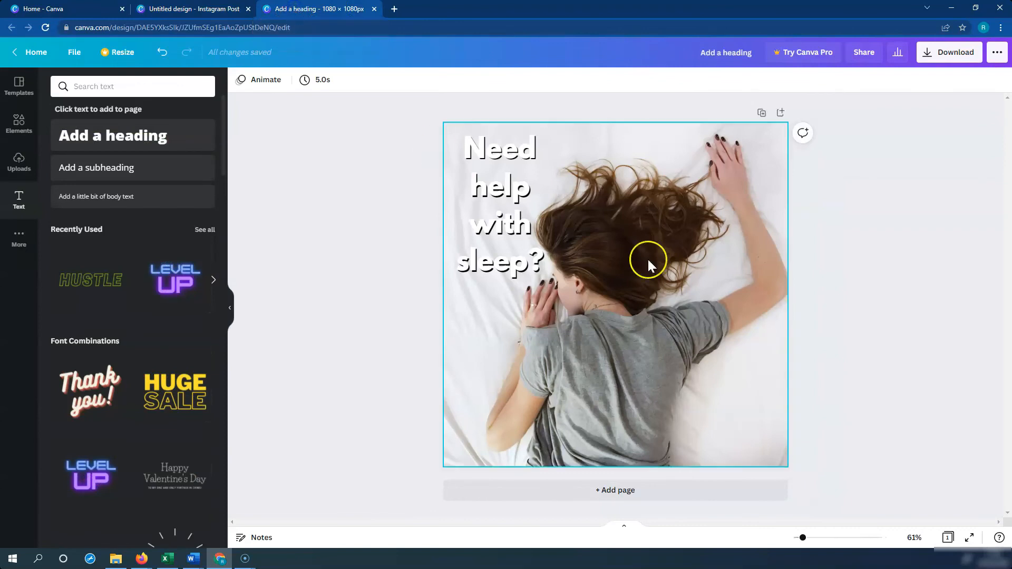
click(760, 369)
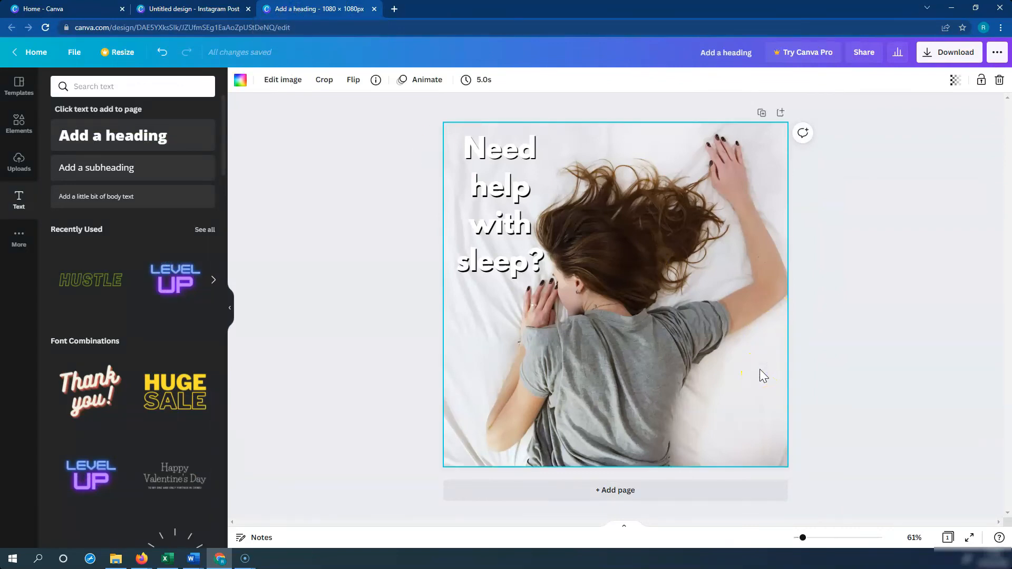
click(227, 9)
click(585, 240)
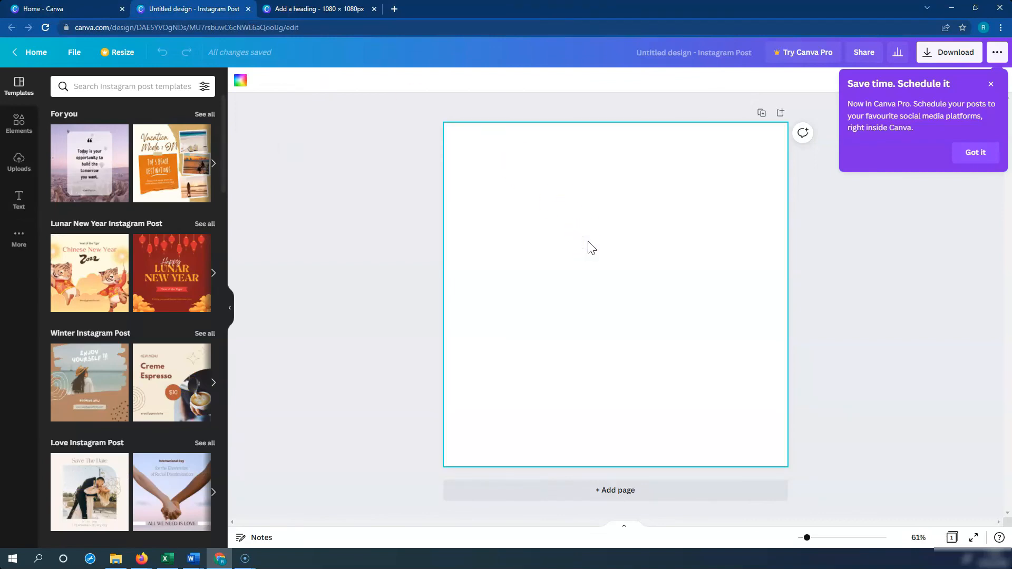
key(ctrl+v)
Copy the "Need help with sleep?" heading from the original ad and paste it onto the photo in the Instagram Post design
click(270, 9)
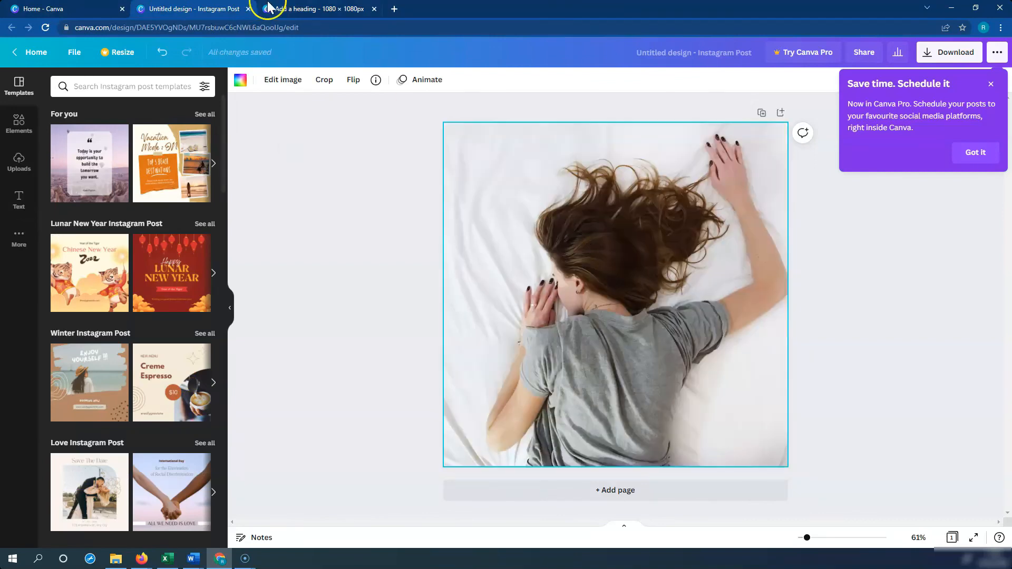
click(479, 188)
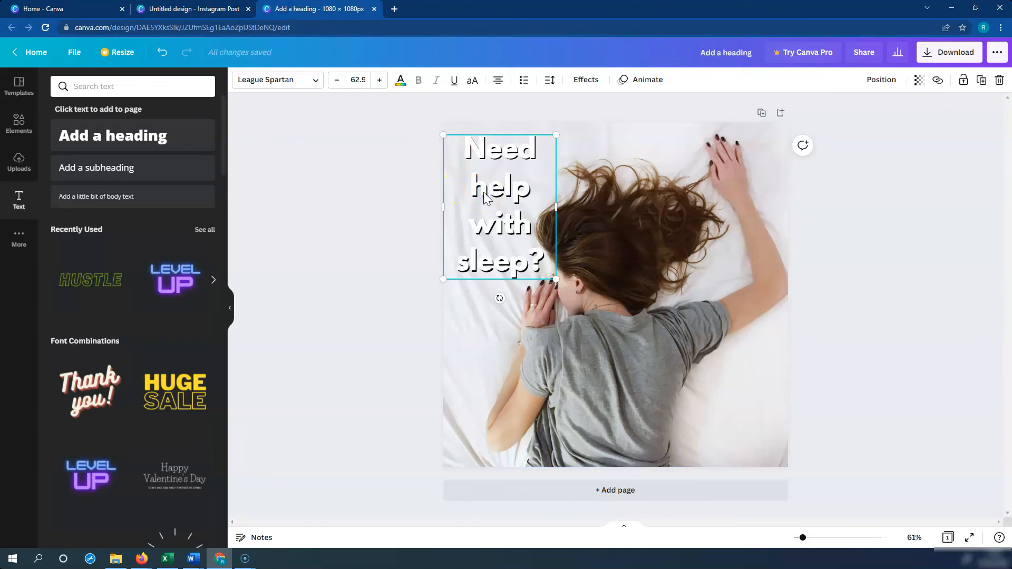
key(ctrl+shift+Tab)
click(517, 219)
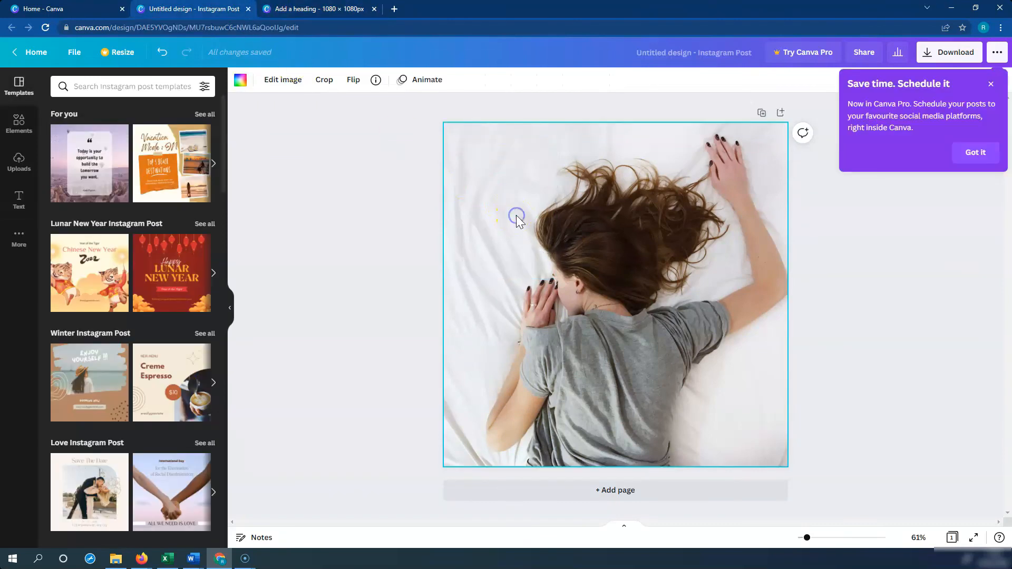
text(Need help with sleep?)
click(795, 246)
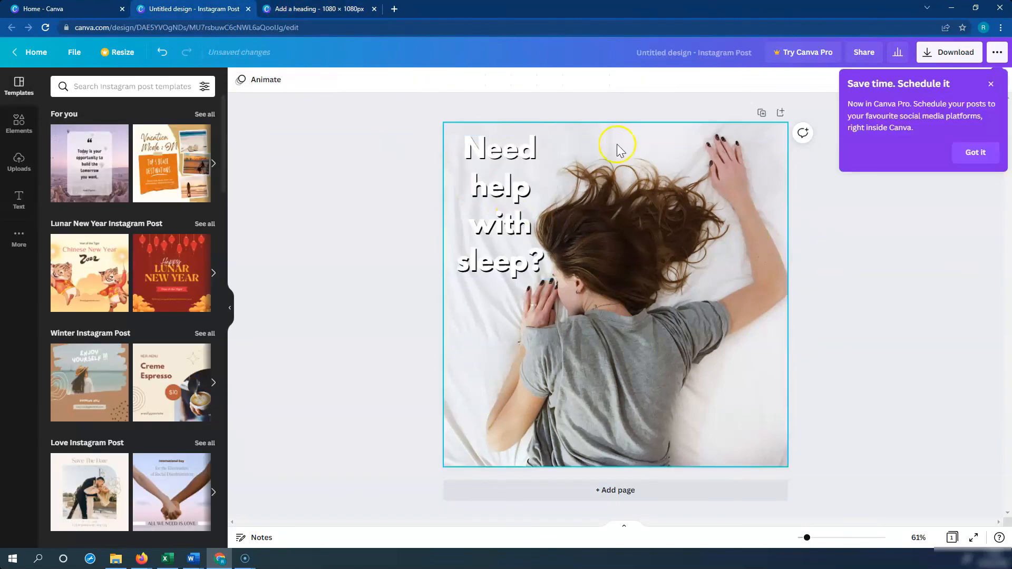
key(ctrl+Tab)
click(805, 258)
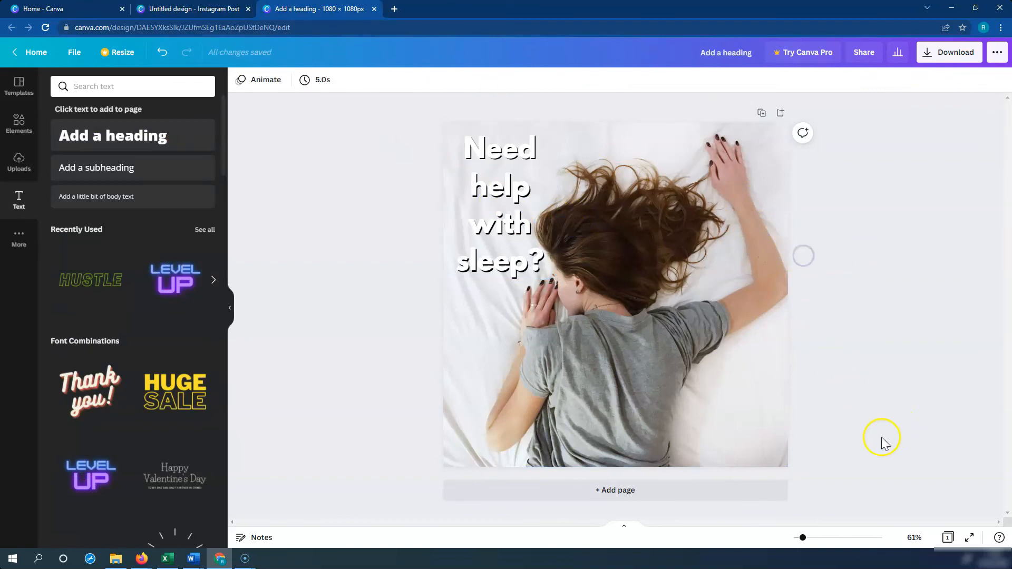
drag(824, 424, 352, 136)
click(727, 222)
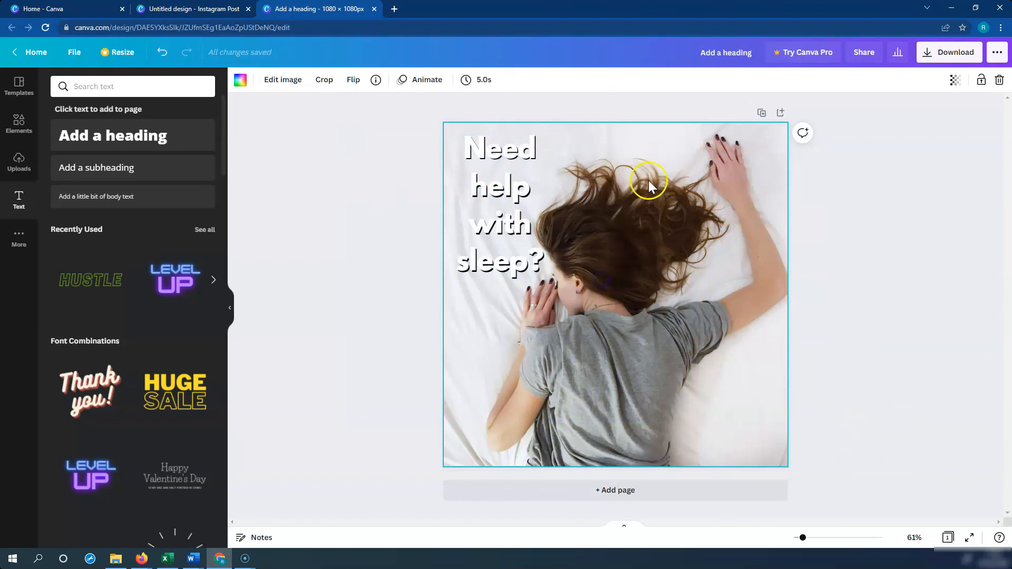
drag(392, 112, 800, 448)
click(335, 10)
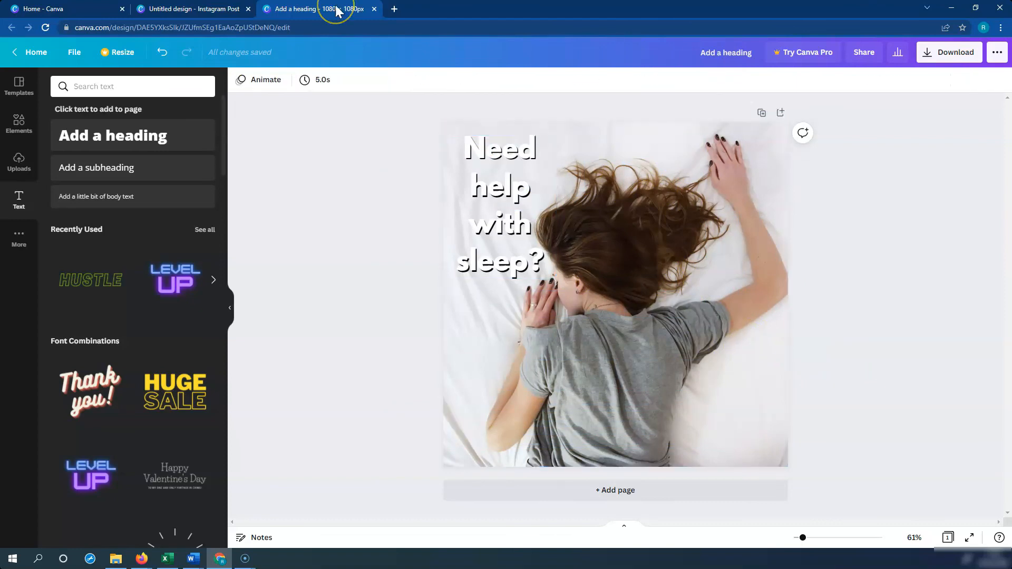